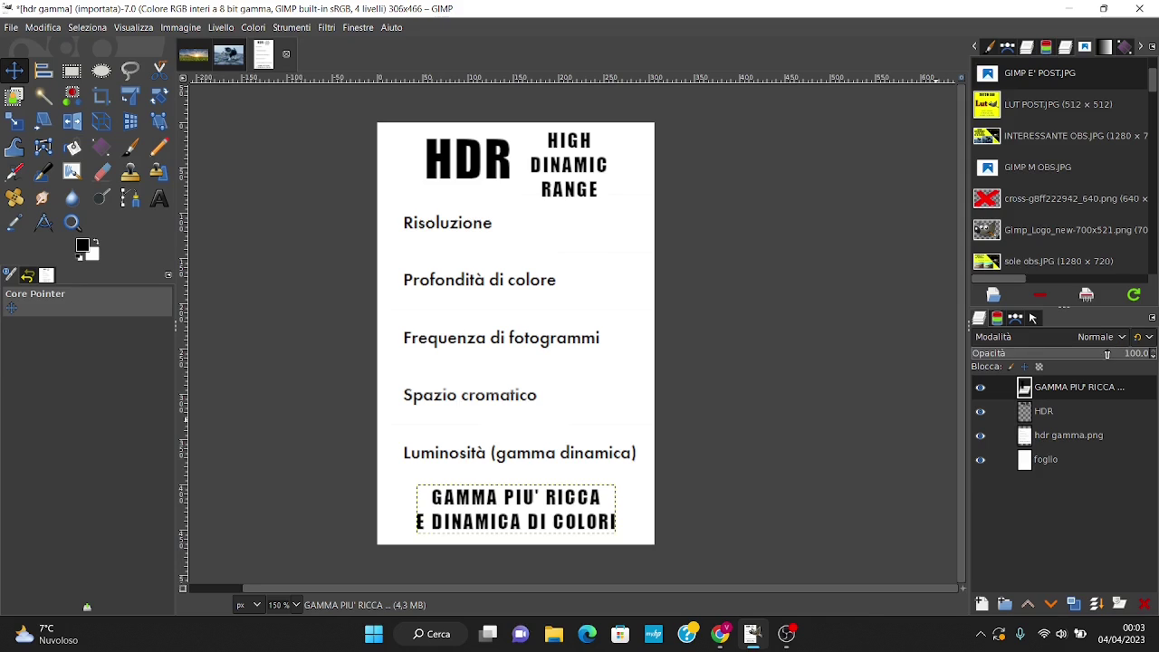
# Step: Go back to the oilseed-rape field photo and duplicate its layer twice
pyautogui.click(189, 61)
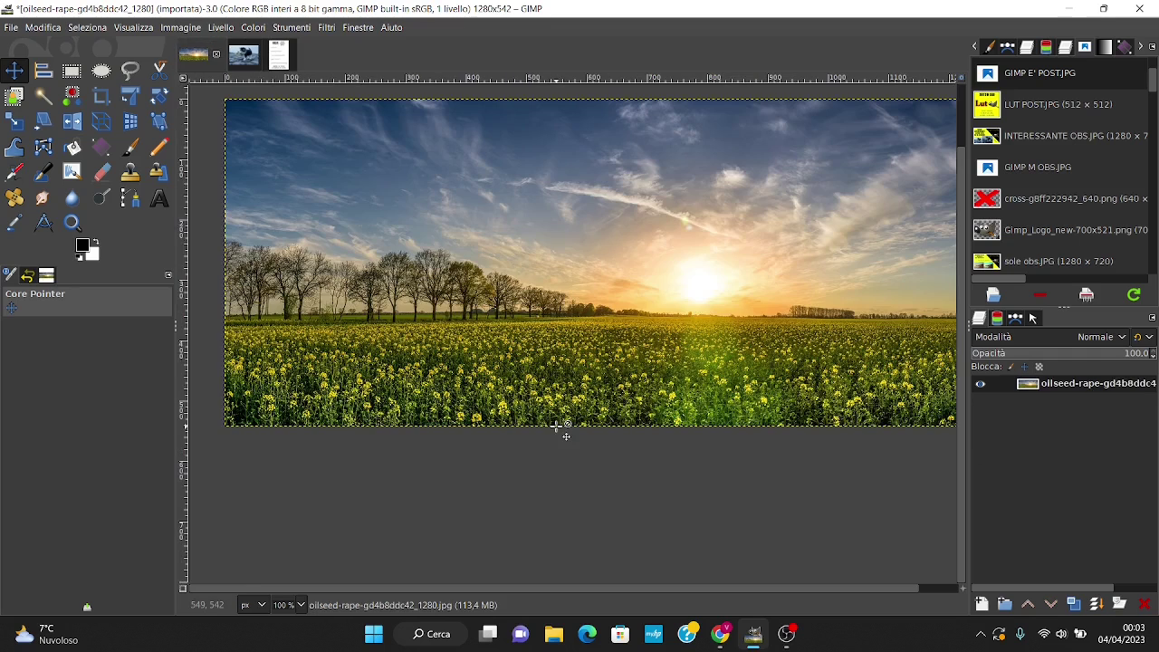
pyautogui.click(242, 62)
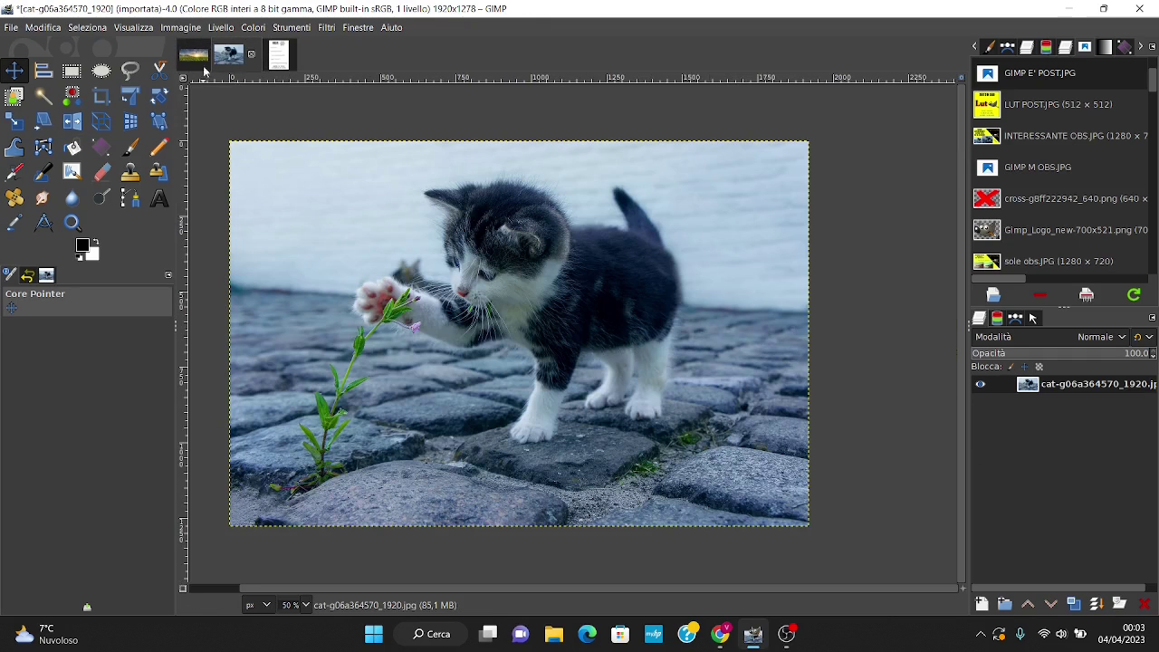
pyautogui.click(189, 62)
pyautogui.click(242, 62)
pyautogui.click(193, 60)
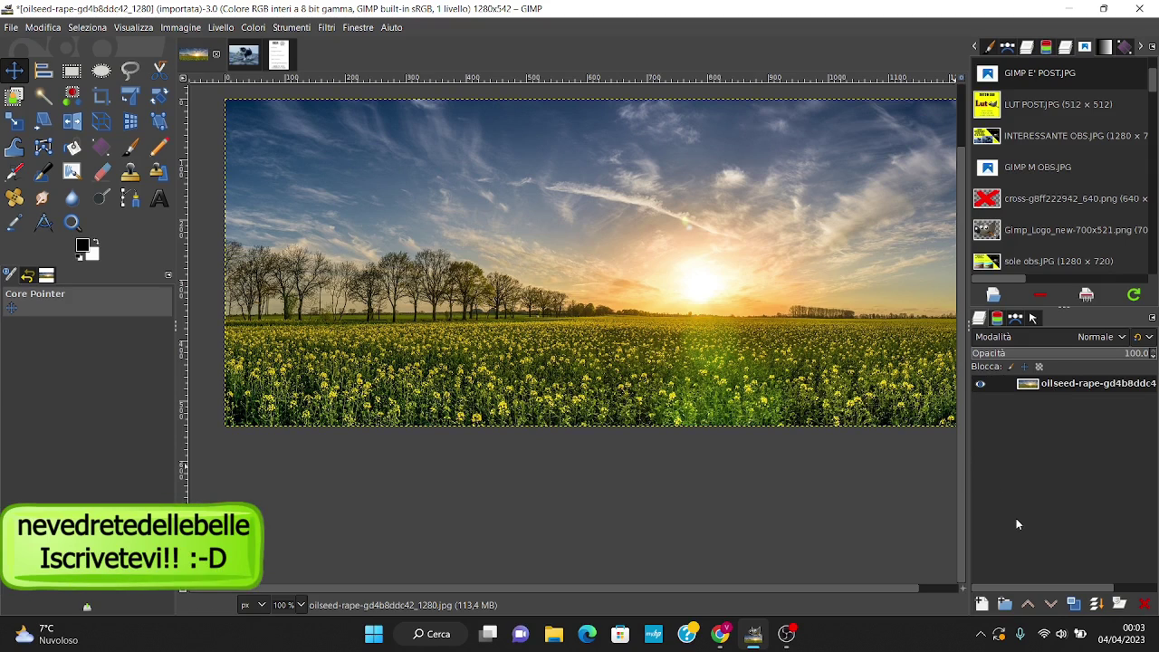
pyautogui.click(1074, 604)
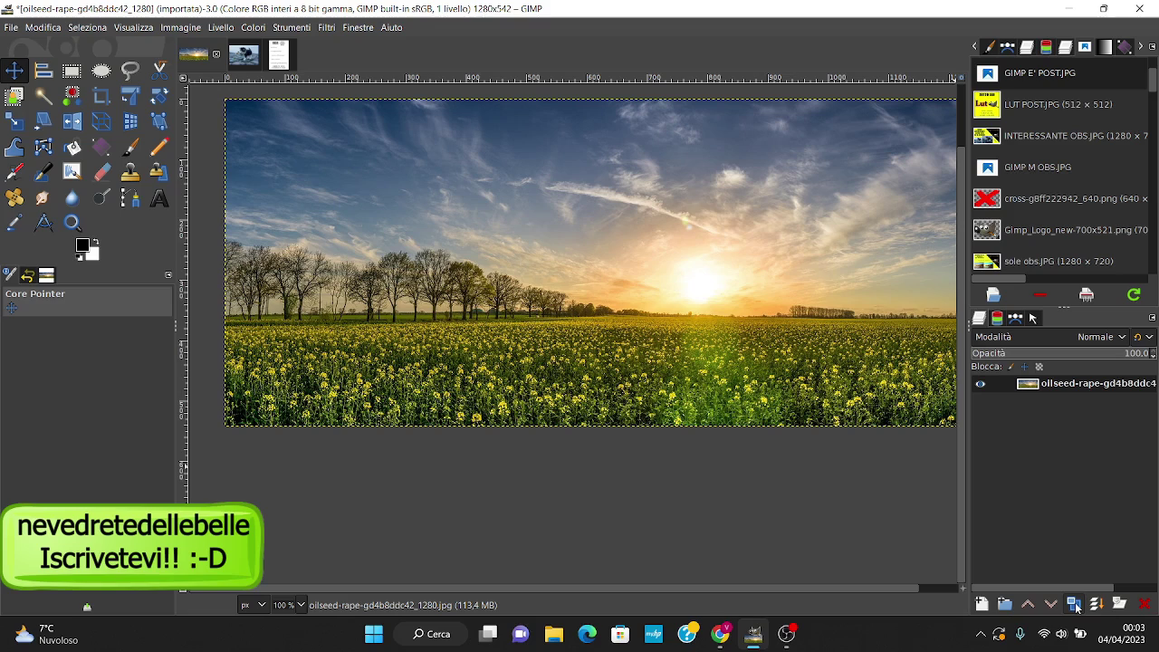
pyautogui.click(1075, 604)
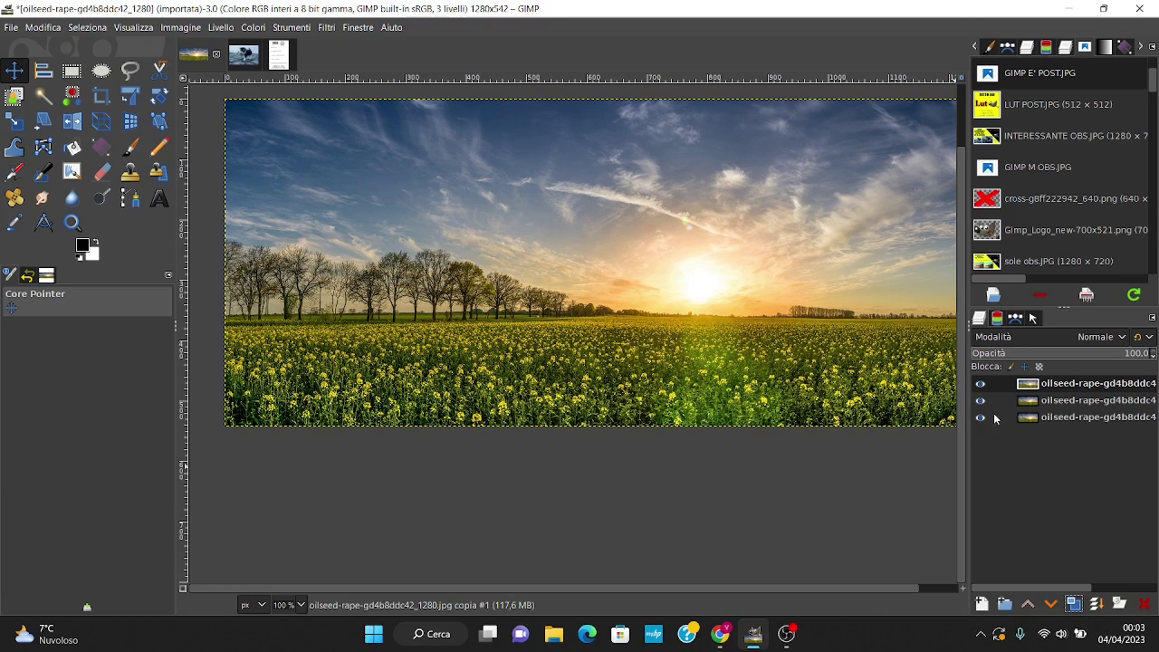
# Step: Rename the top duplicate layer to DESATURA
pyautogui.click(1050, 386)
pyautogui.doubleClick(1050, 387)
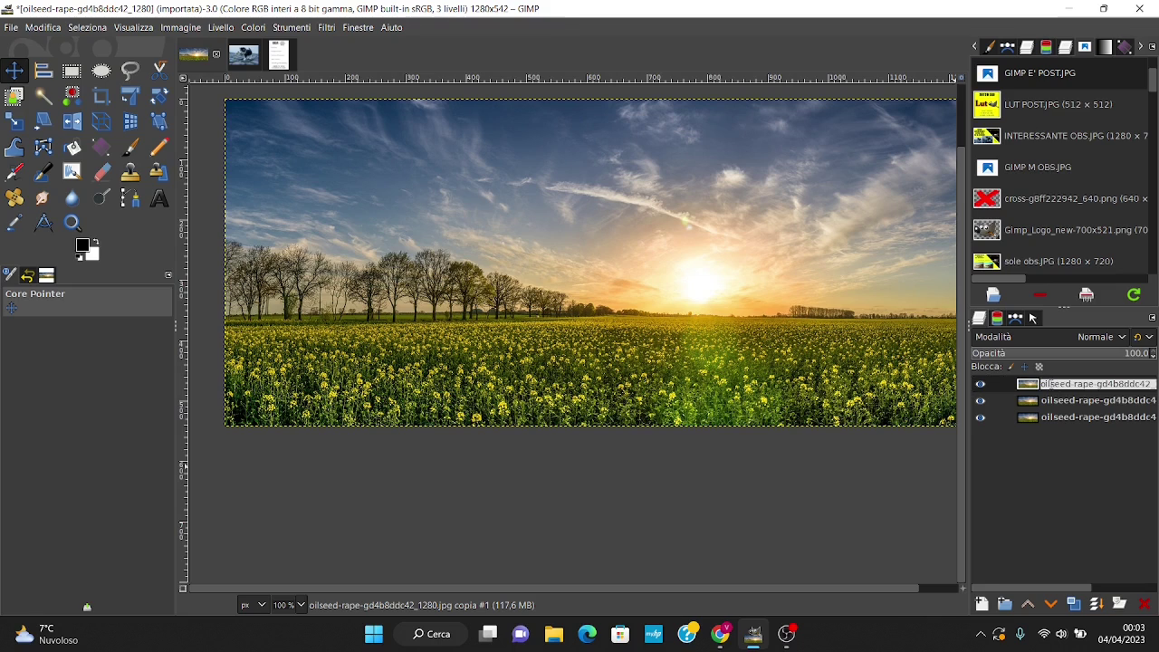
pyautogui.write('DESATURA')
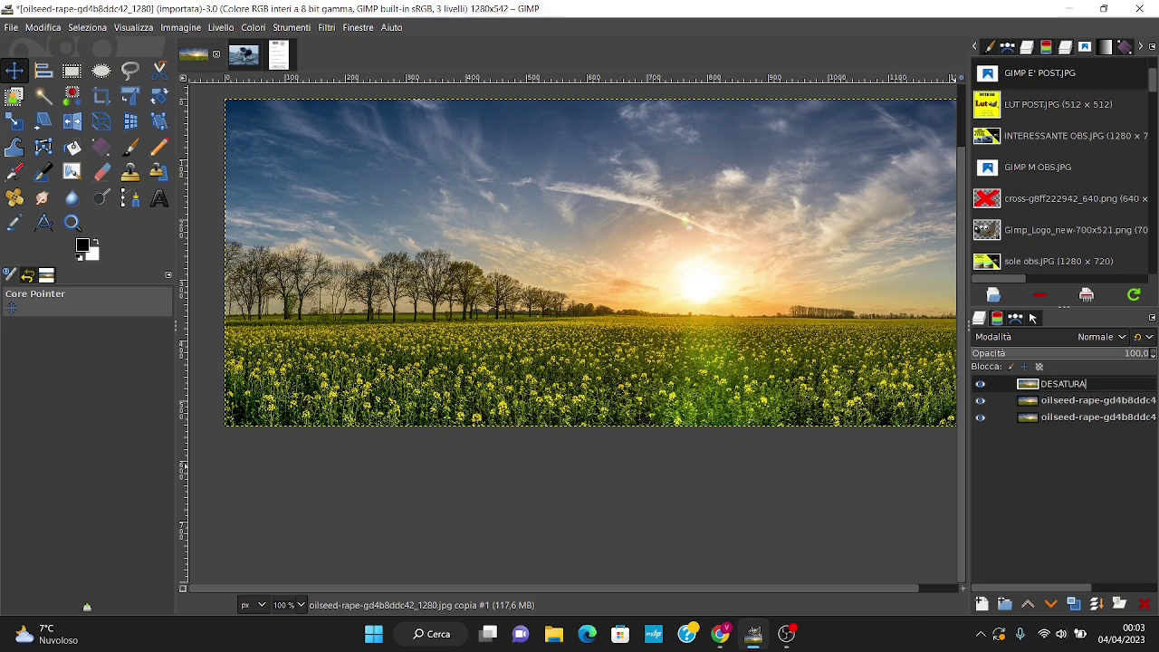
pyautogui.click(1076, 400)
# Step: Rename the middle duplicate layer to RICOPRI and select DESATURA
pyautogui.doubleClick(1075, 400)
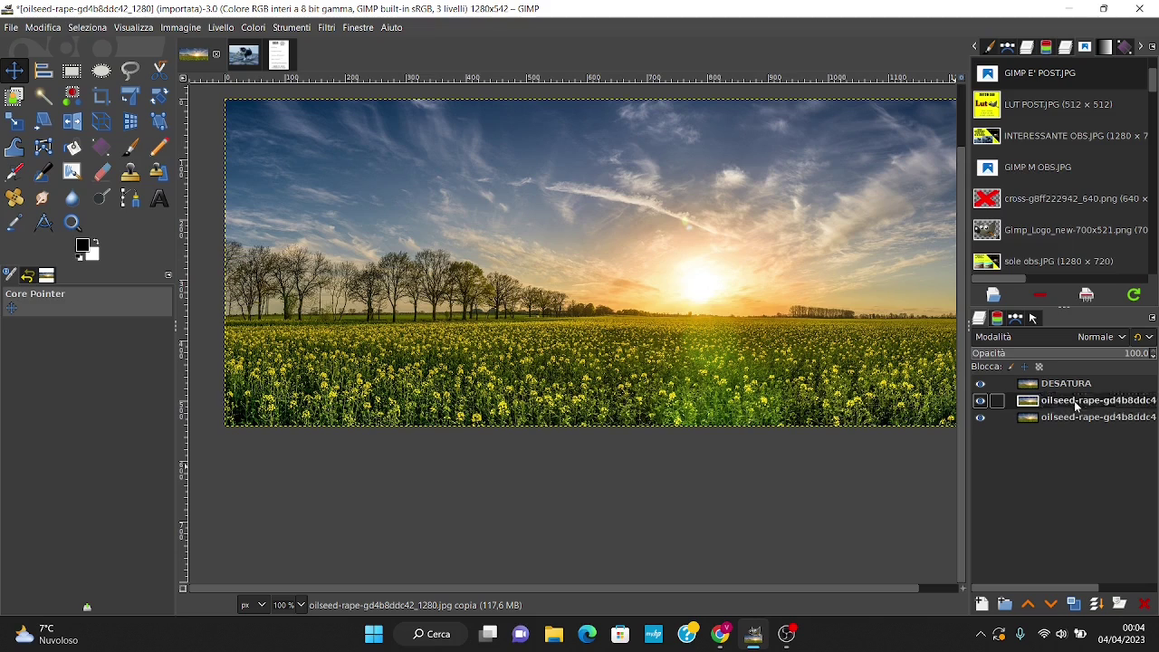
pyautogui.write('RICO')
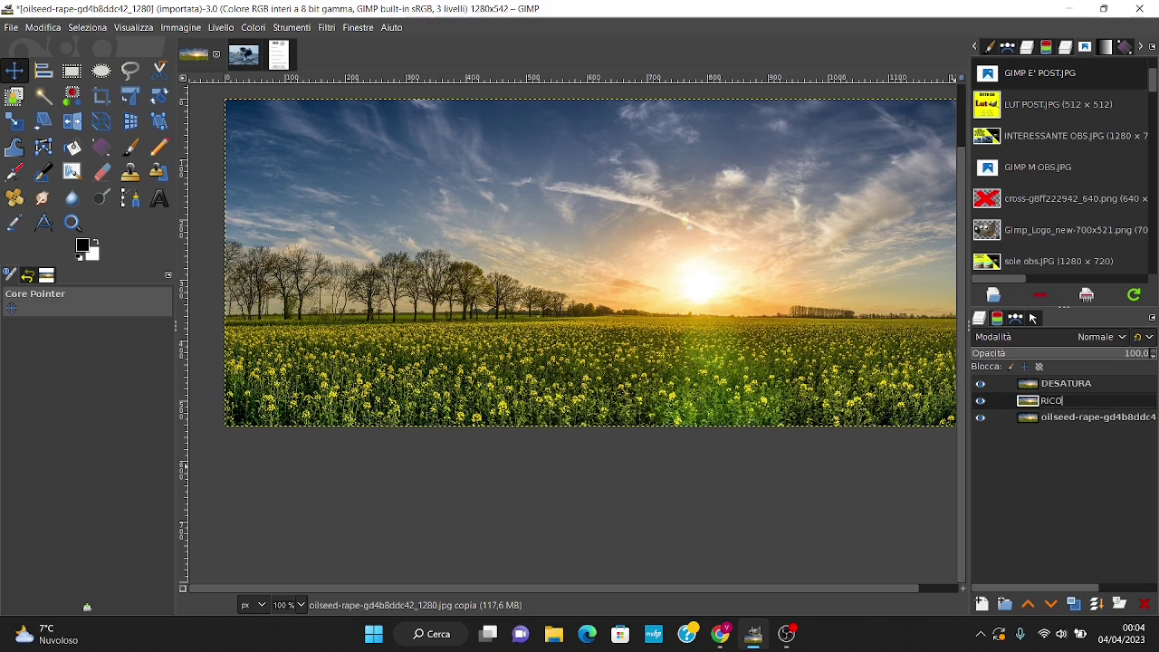
pyautogui.write('PRI')
pyautogui.click(1076, 404)
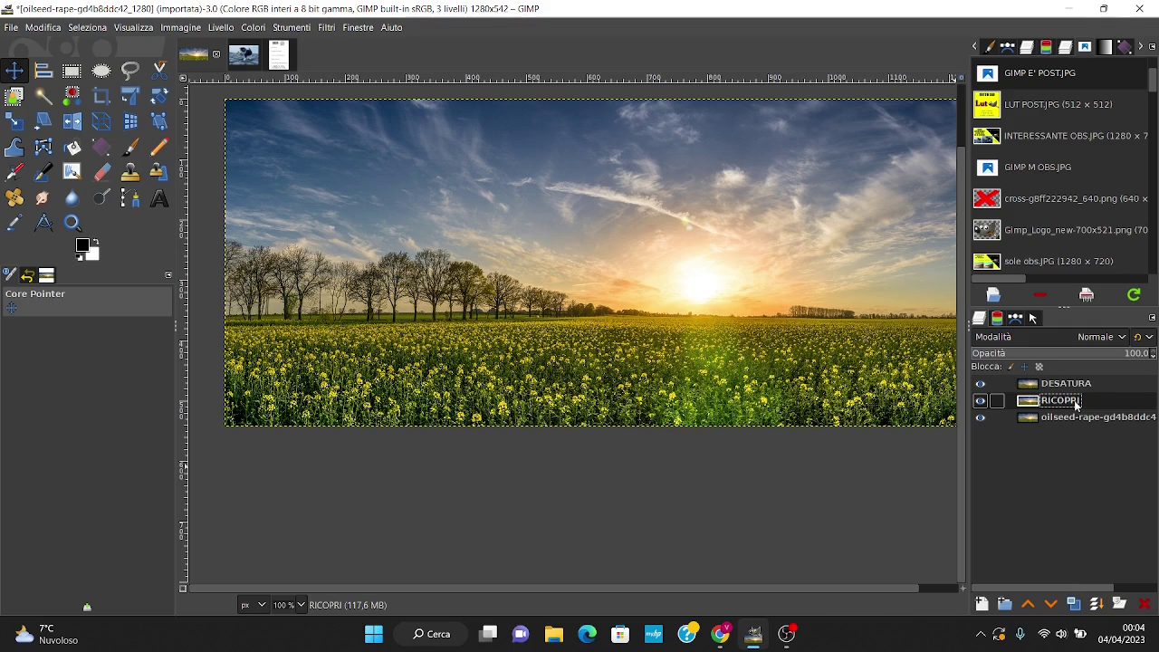
pyautogui.click(1065, 384)
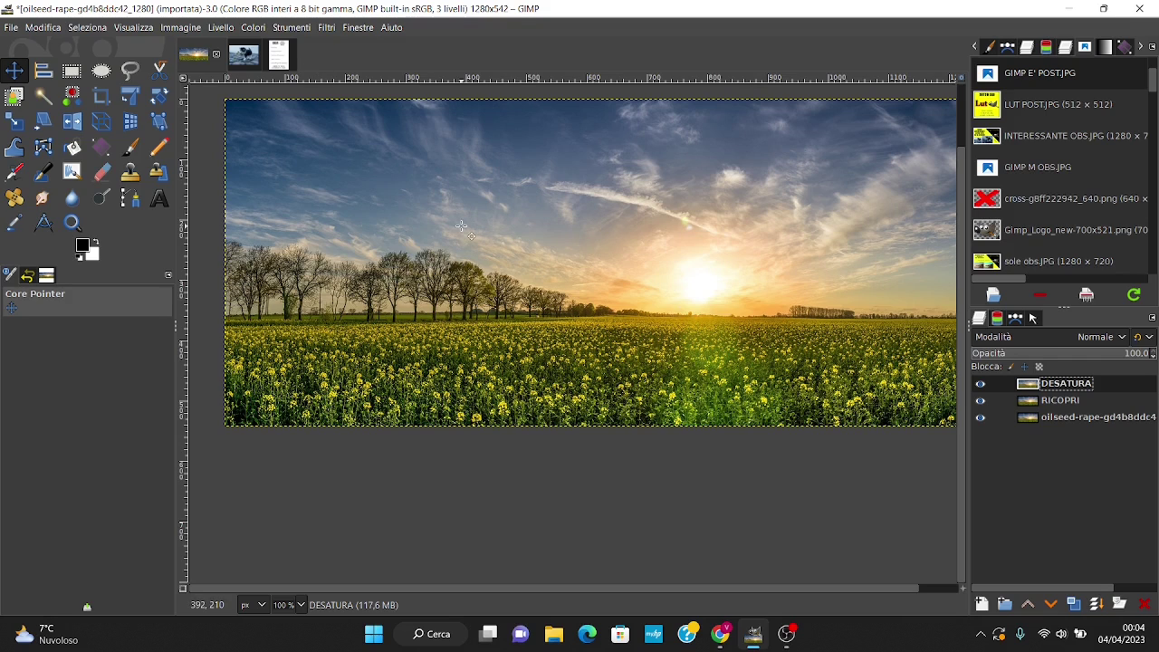
# Step: Desaturate the DESATURA layer to greyscale using Colori > Desatura in Luminanza mode
pyautogui.click(253, 28)
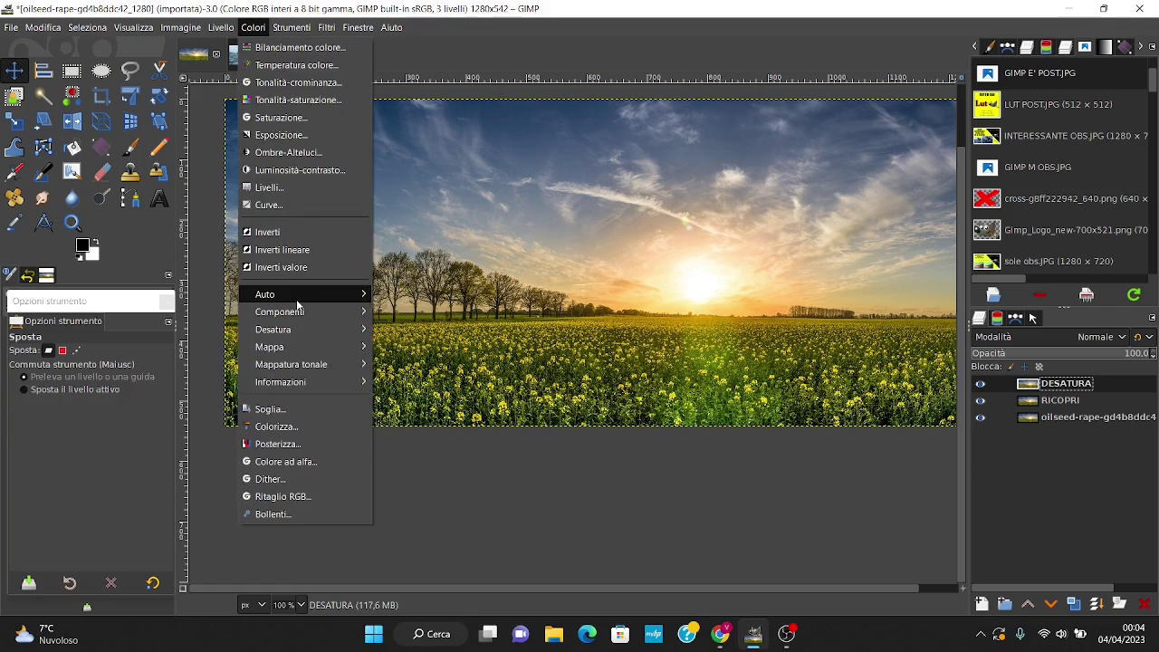
pyautogui.moveTo(274, 329)
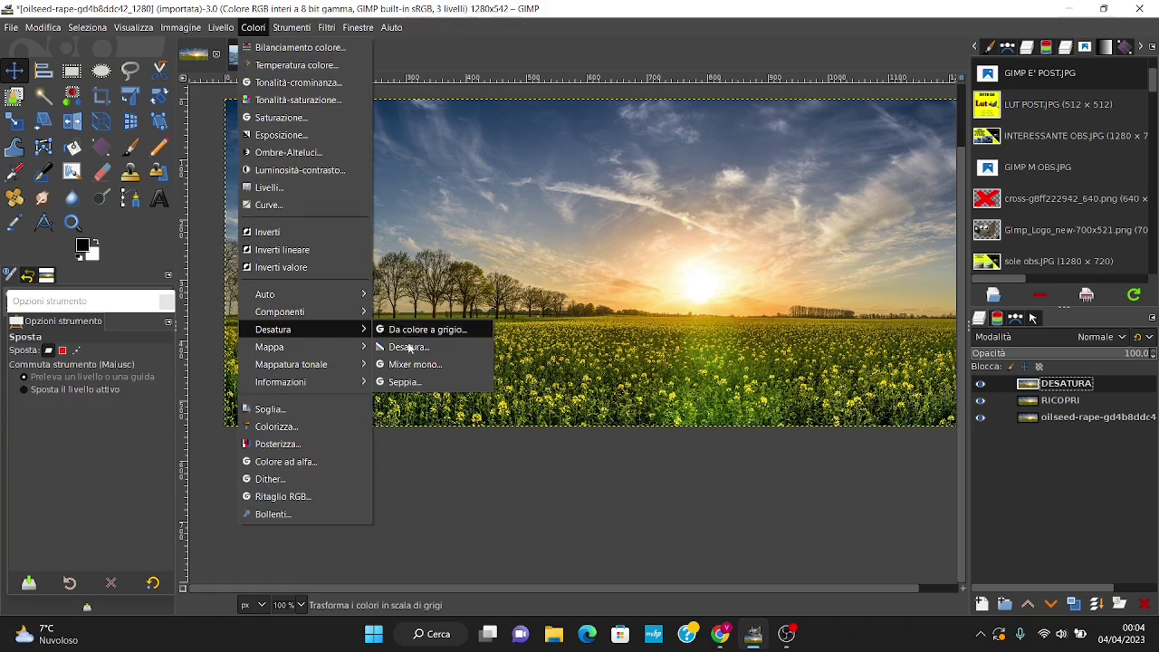
pyautogui.click(409, 348)
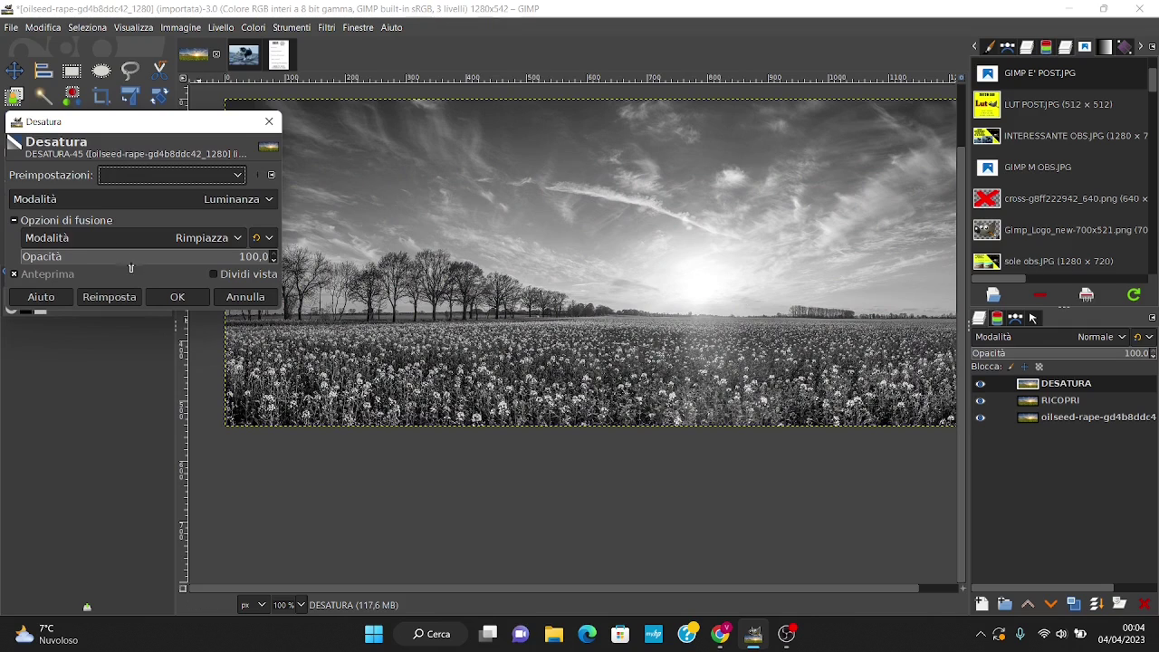
pyautogui.click(177, 298)
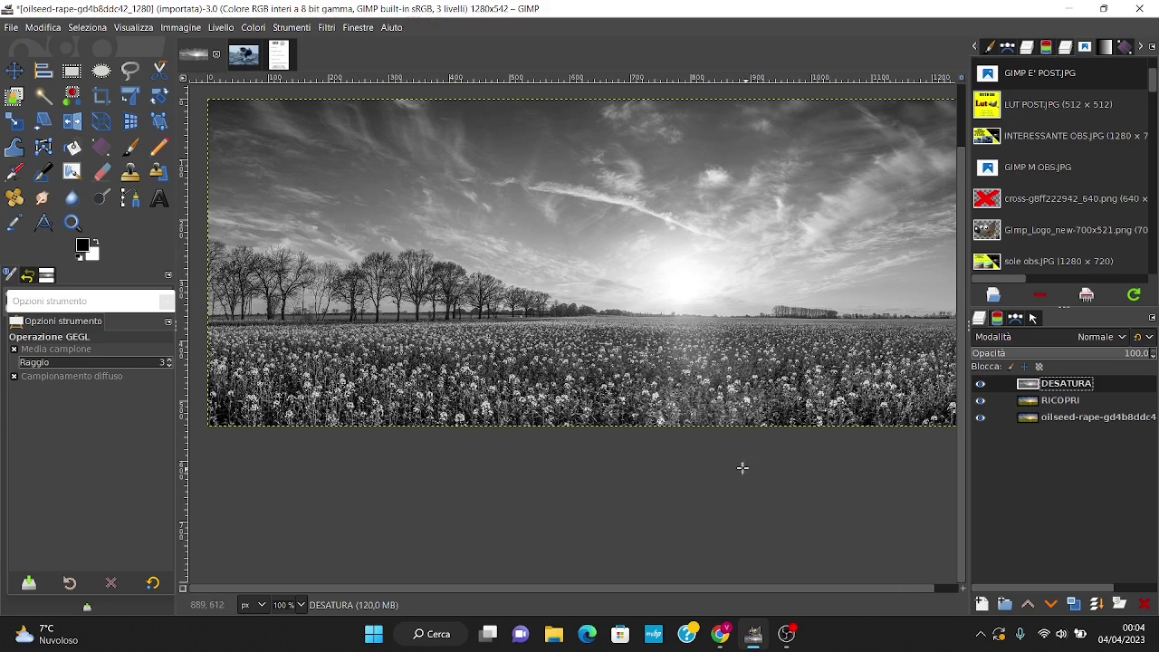
pyautogui.scroll(-1, 677, 434)
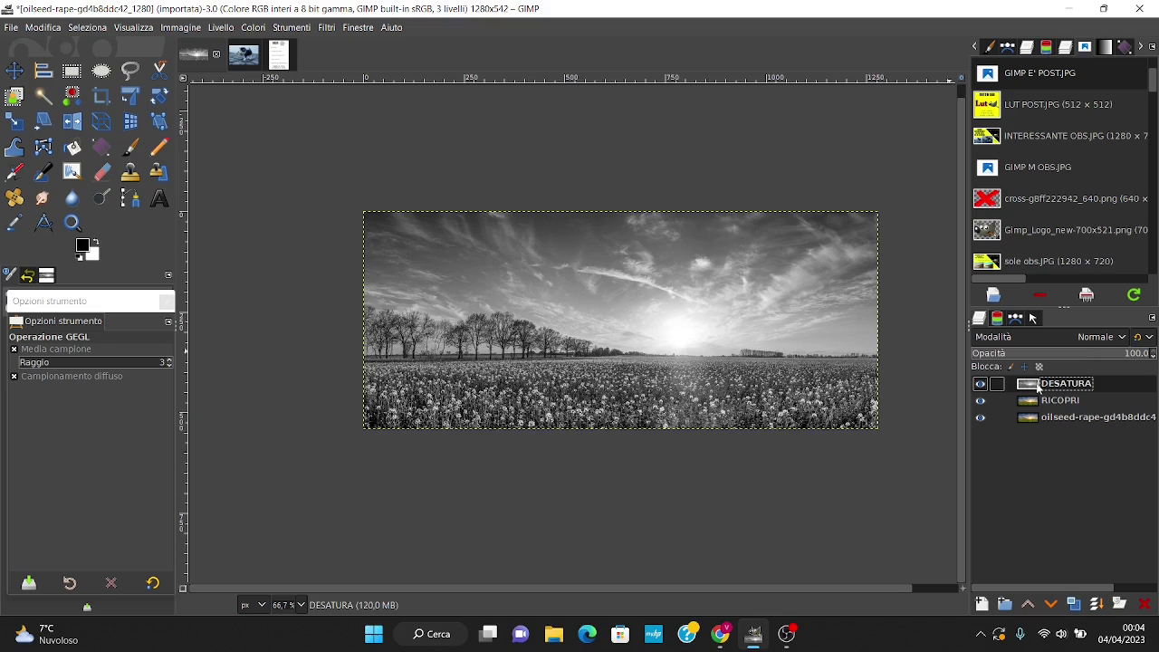
# Step: Set DESATURA's blend mode to Ricopri, then compare layers, leaving only DESATURA visible
pyautogui.click(1090, 337)
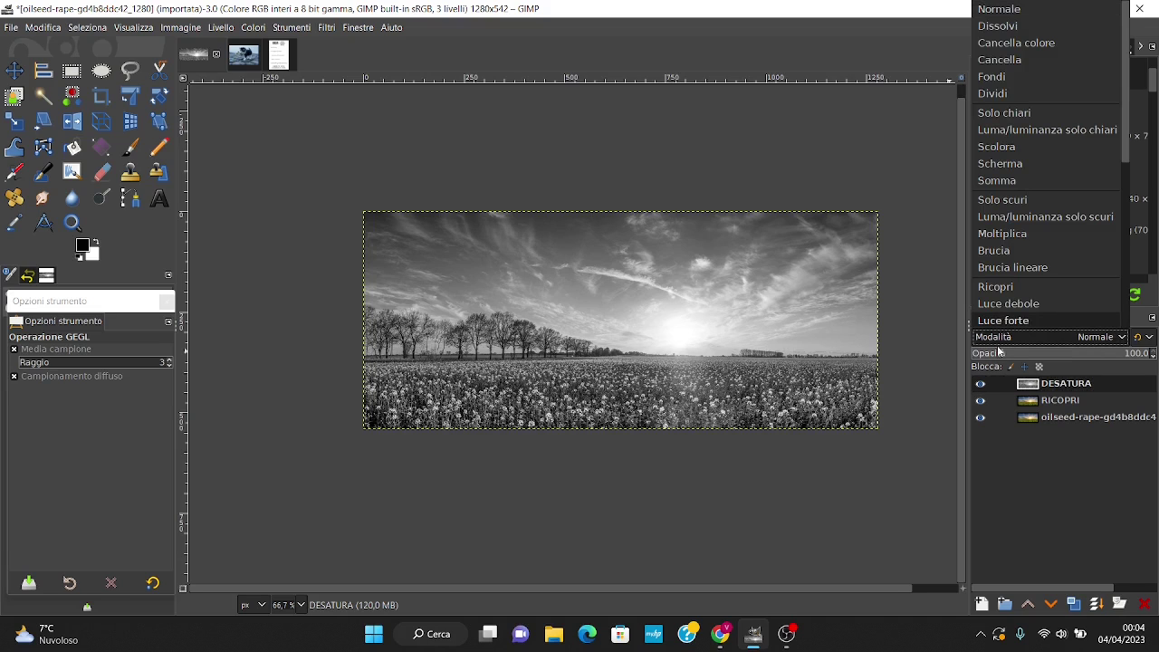
pyautogui.click(996, 286)
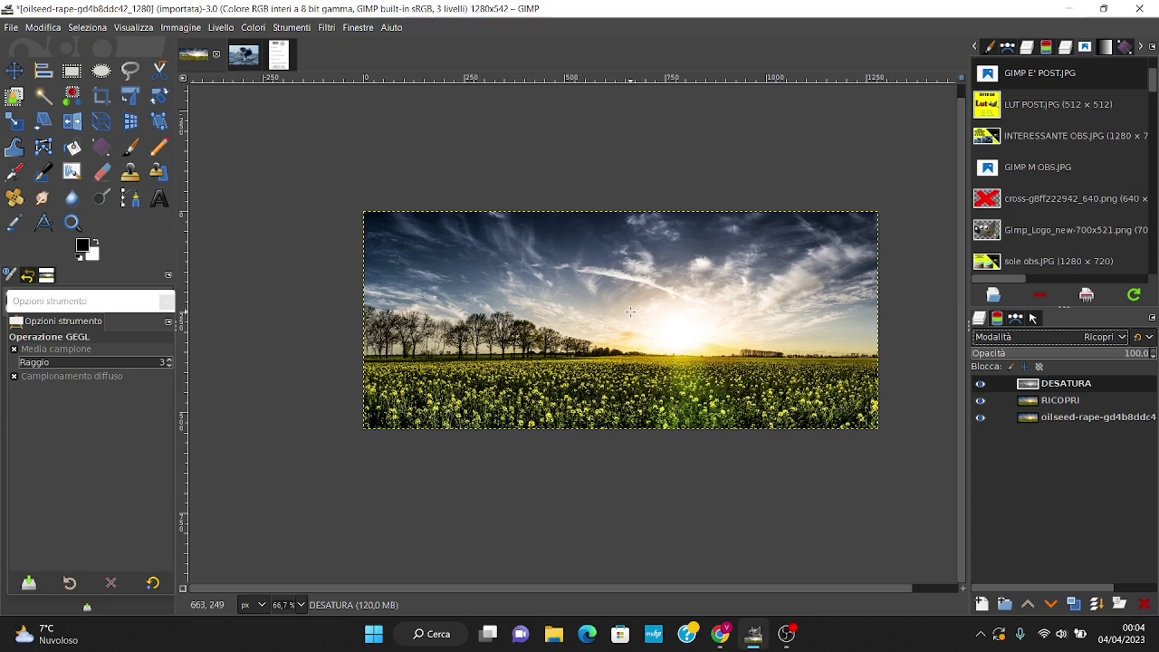
pyautogui.keyDown('shift'); pyautogui.click(979, 417); pyautogui.keyUp('shift')
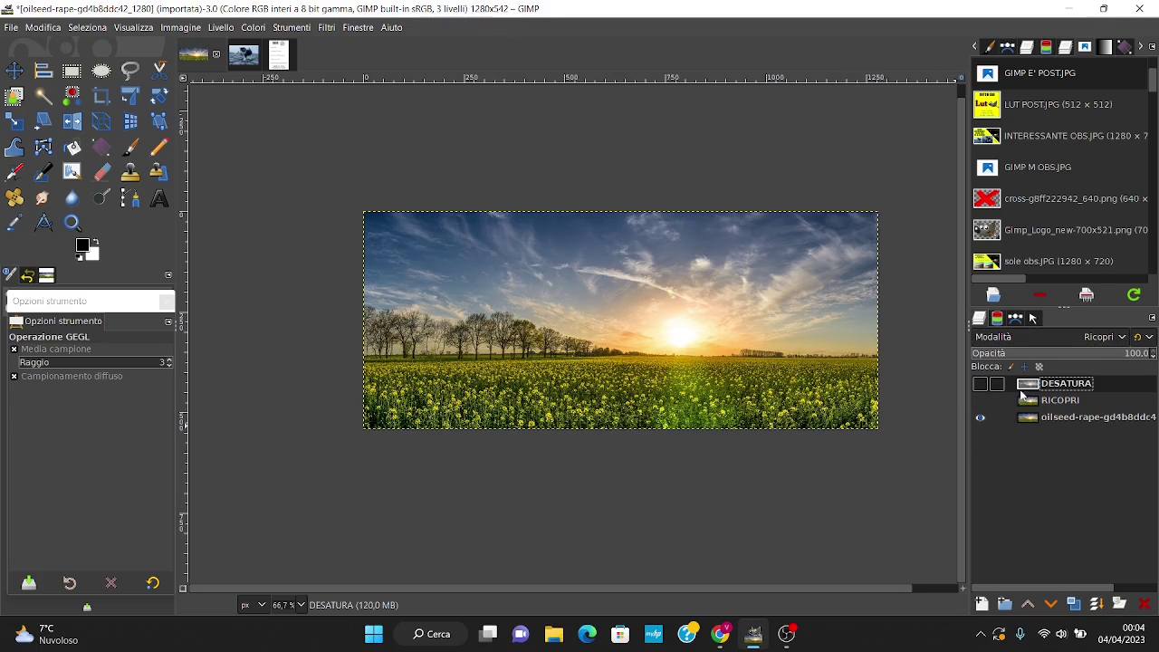
pyautogui.keyDown('shift'); pyautogui.click(979, 417); pyautogui.keyUp('shift')
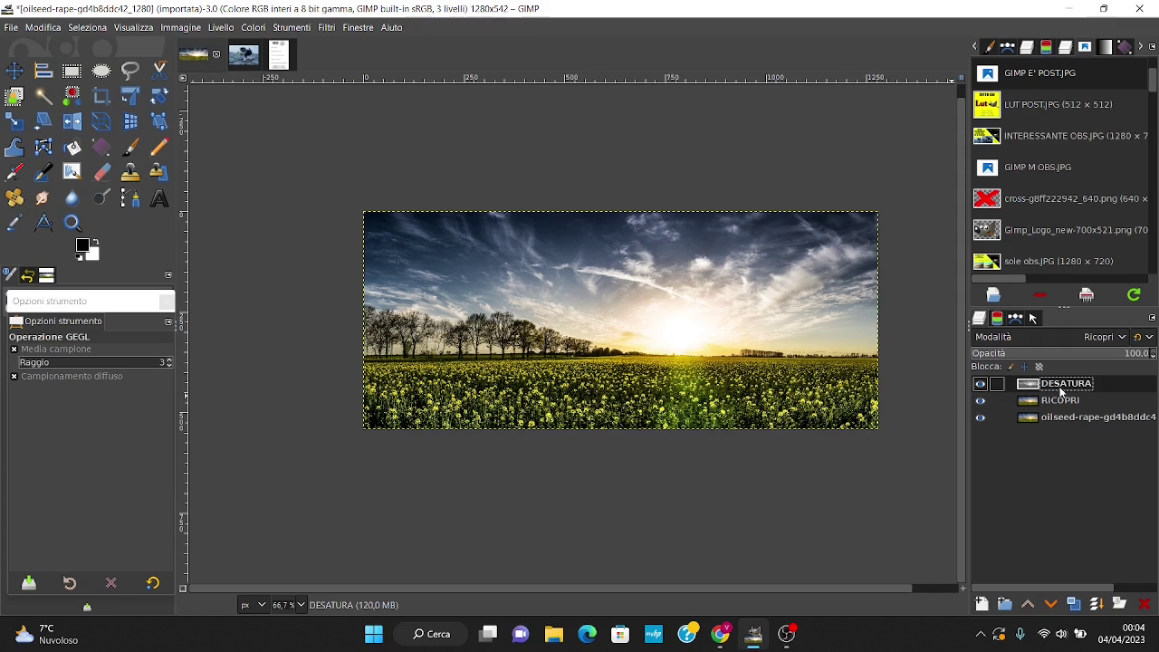
pyautogui.keyDown('shift'); pyautogui.click(980, 385); pyautogui.keyUp('shift')
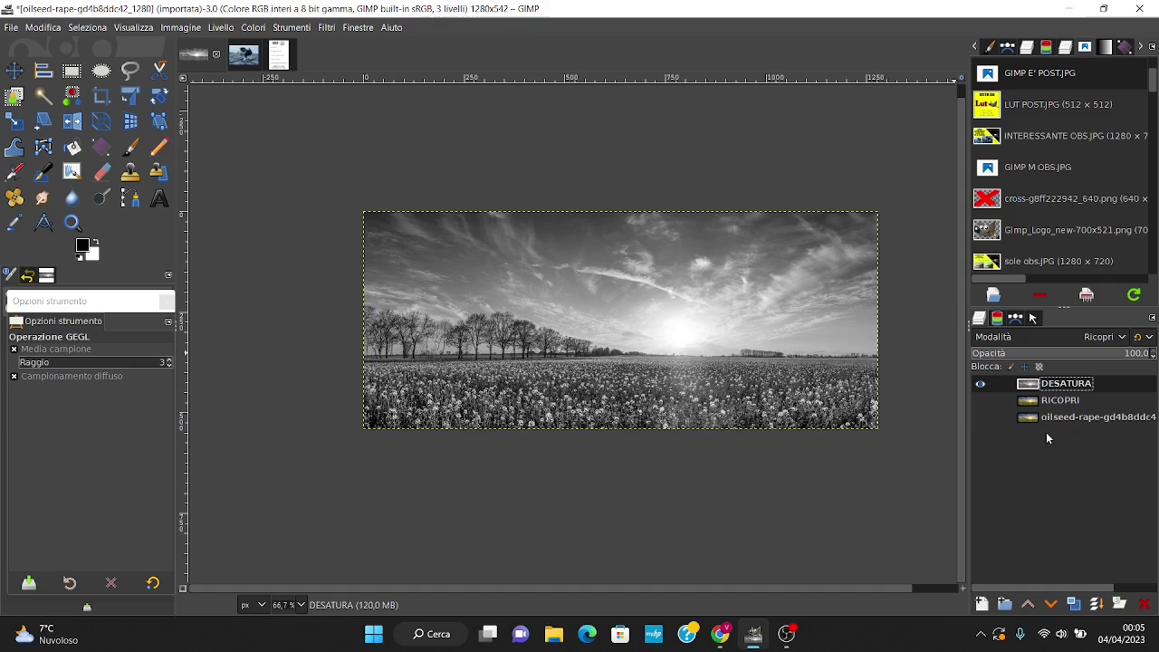
# Step: Compare the original photo alone against all three layers, ending with all visible
pyautogui.keyDown('shift'); pyautogui.click(980, 418); pyautogui.keyUp('shift')
pyautogui.keyDown('shift'); pyautogui.click(980, 418); pyautogui.keyUp('shift')
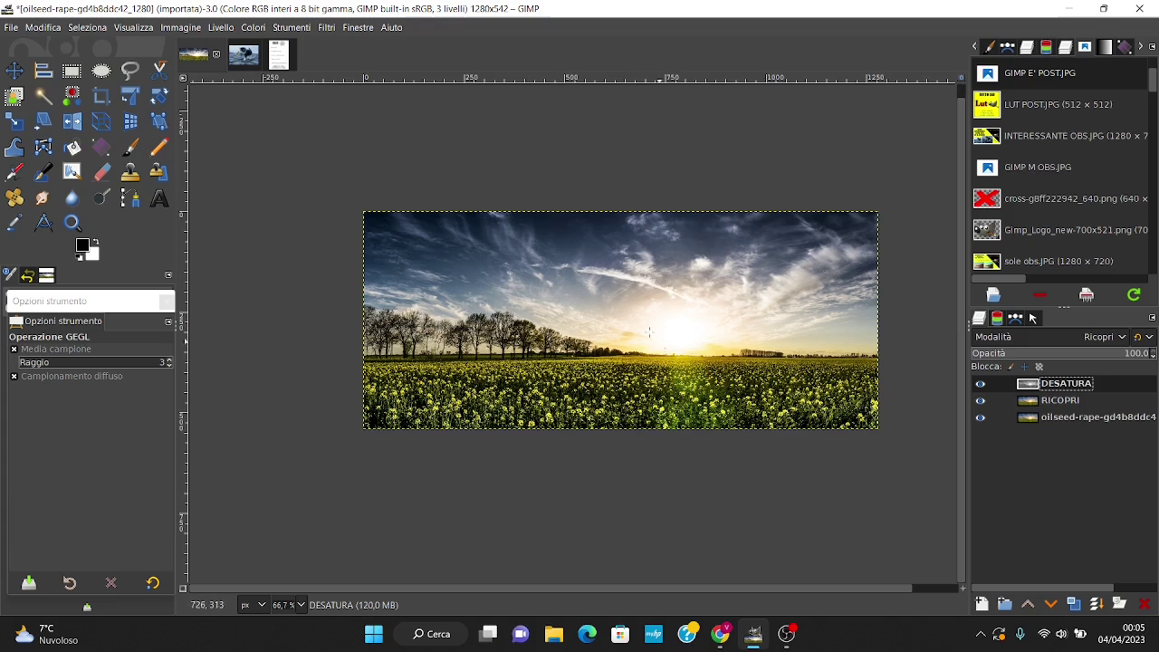
pyautogui.keyDown('shift'); pyautogui.click(980, 418); pyautogui.keyUp('shift')
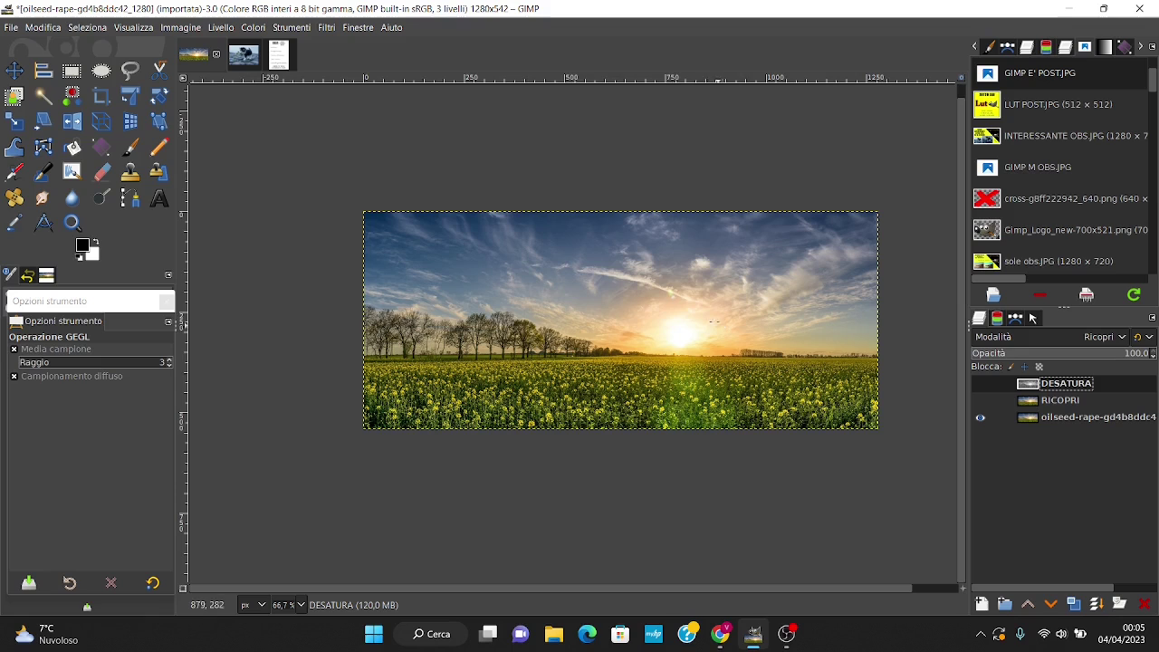
pyautogui.keyDown('shift'); pyautogui.click(979, 418); pyautogui.keyUp('shift')
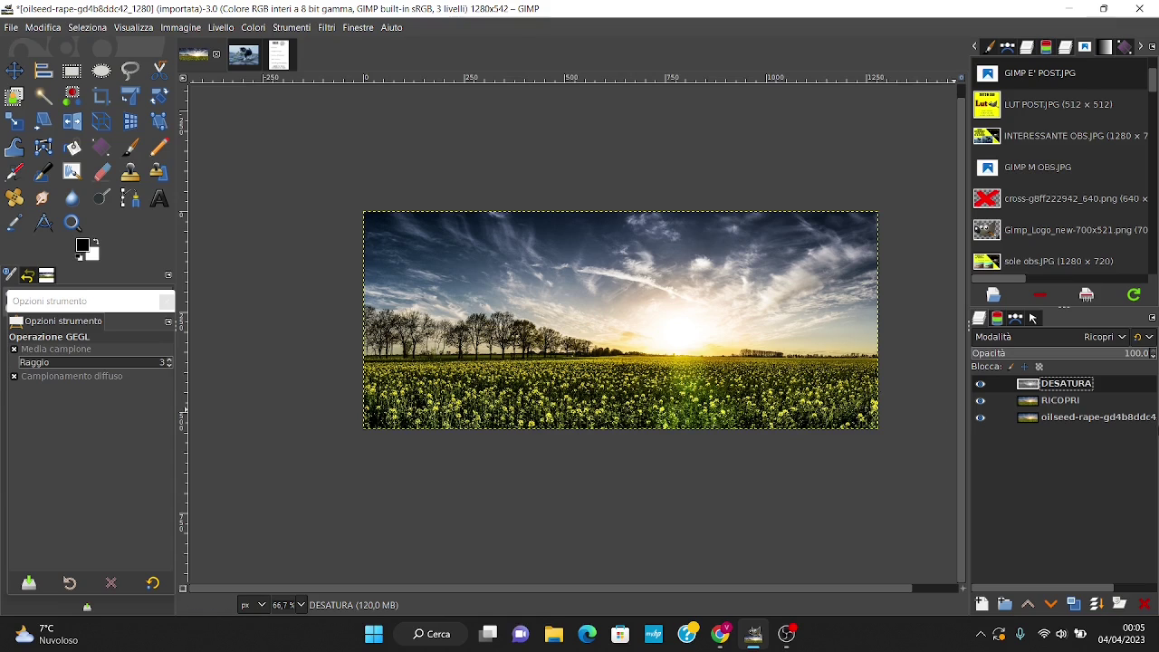
# Step: Lower the DESATURA layer's opacity to 40
pyautogui.tripleClick(1136, 355)
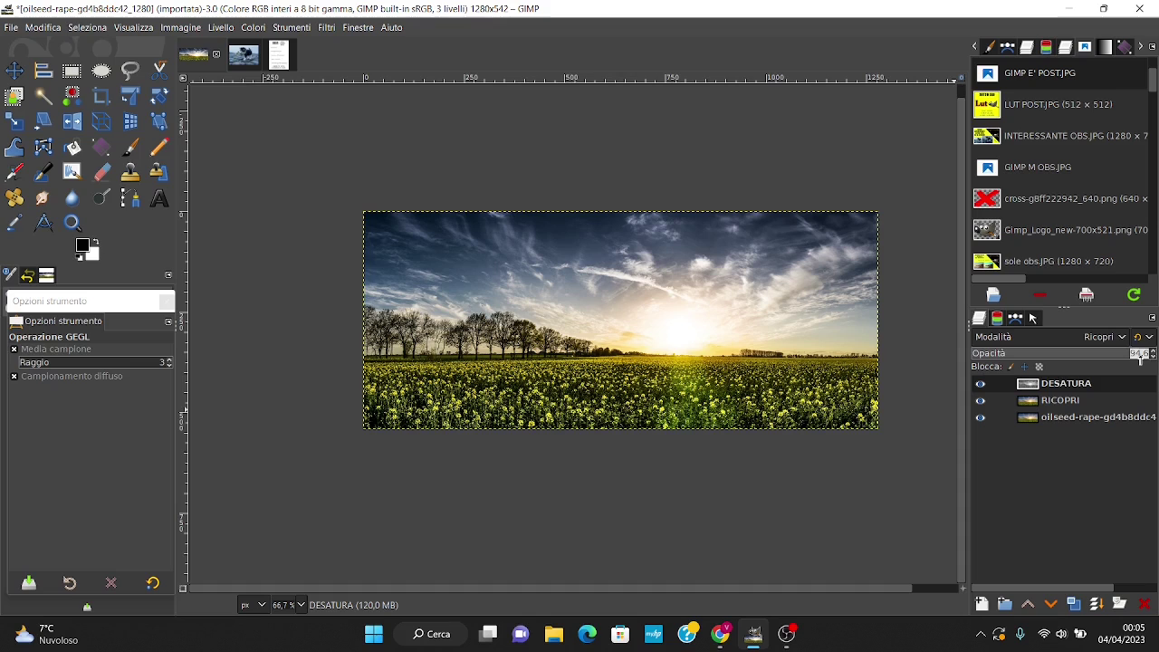
pyautogui.write('40')
pyautogui.press('Return')
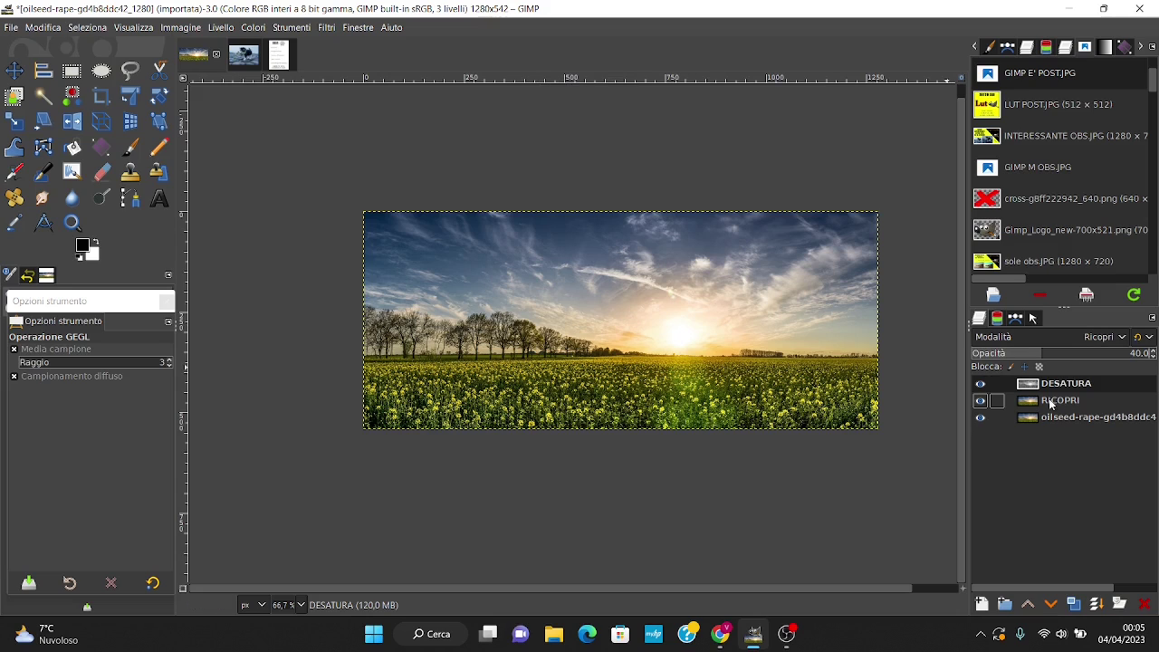
pyautogui.moveTo(1050, 406); pyautogui.dragTo(1076, 402)
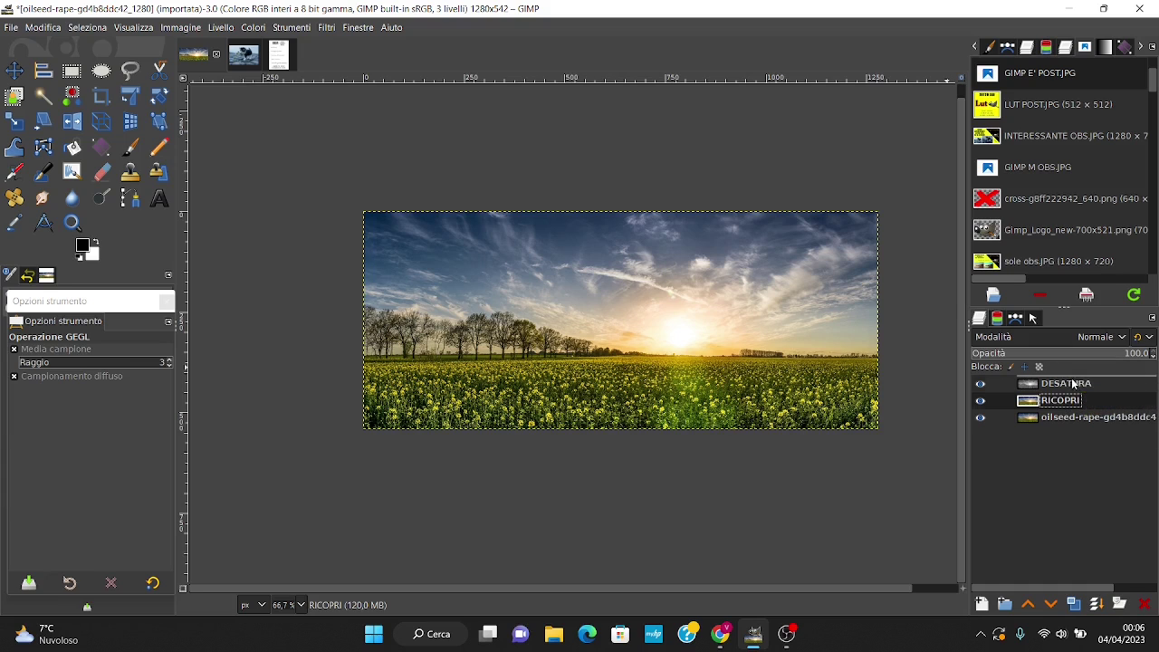
# Step: Move RICOPRI above DESATURA and set it to Ricopri blend mode at 40 opacity
pyautogui.moveTo(1075, 402); pyautogui.dragTo(1073, 384)
pyautogui.click(1085, 338)
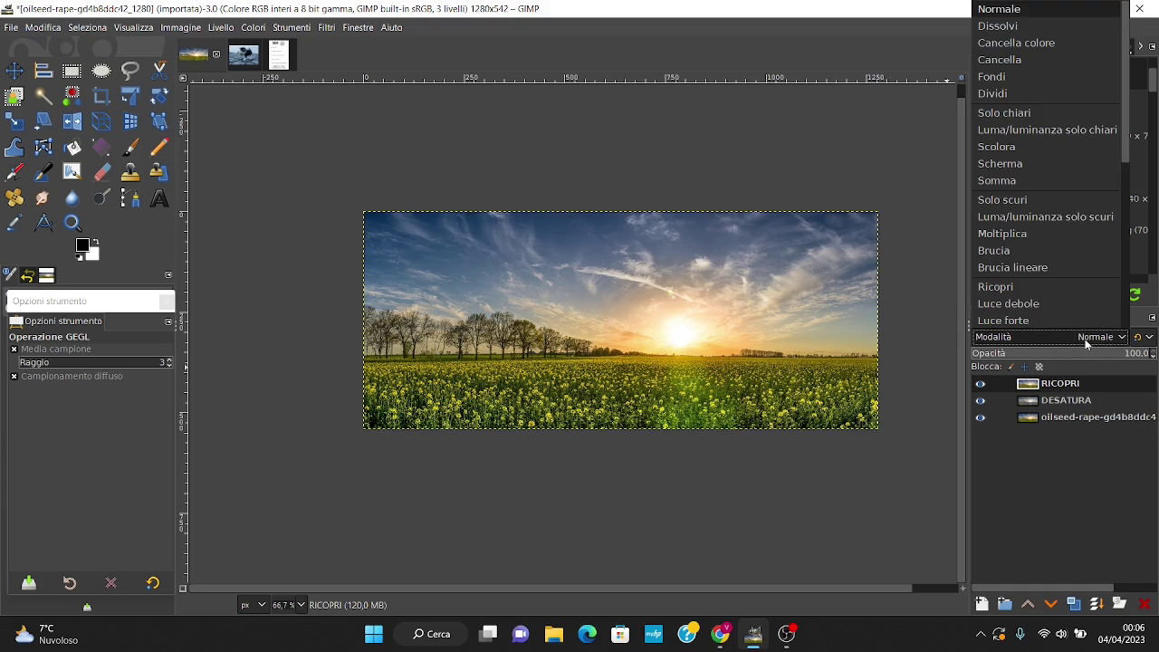
pyautogui.click(1010, 288)
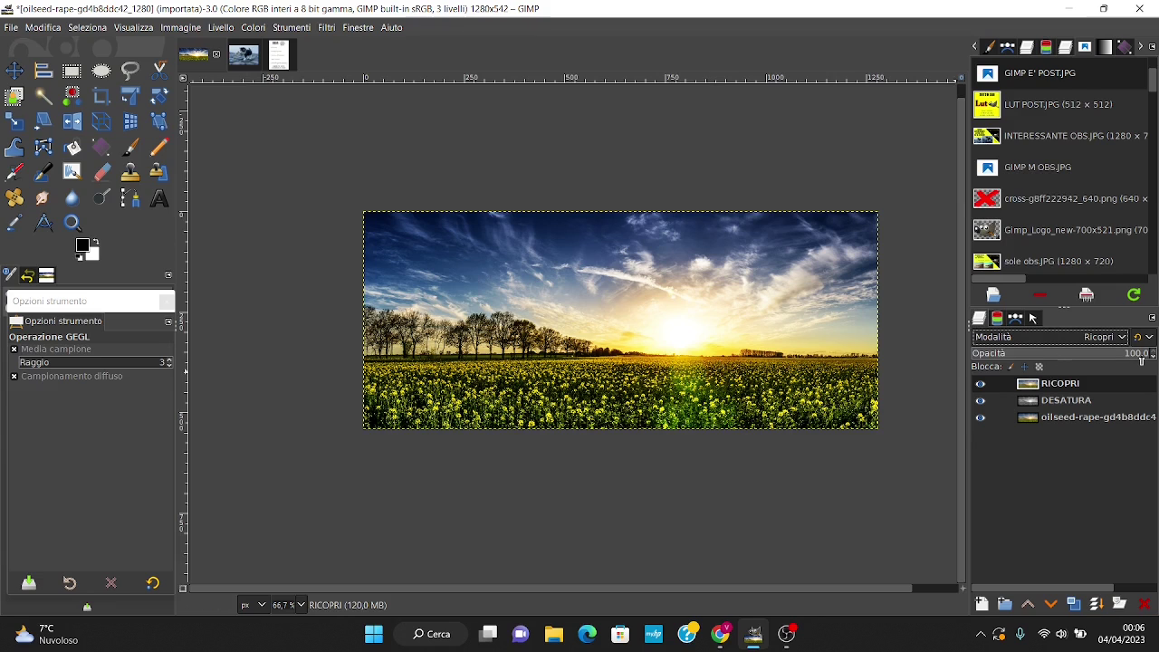
pyautogui.click(1140, 360)
pyautogui.write('40')
pyautogui.press('Return')
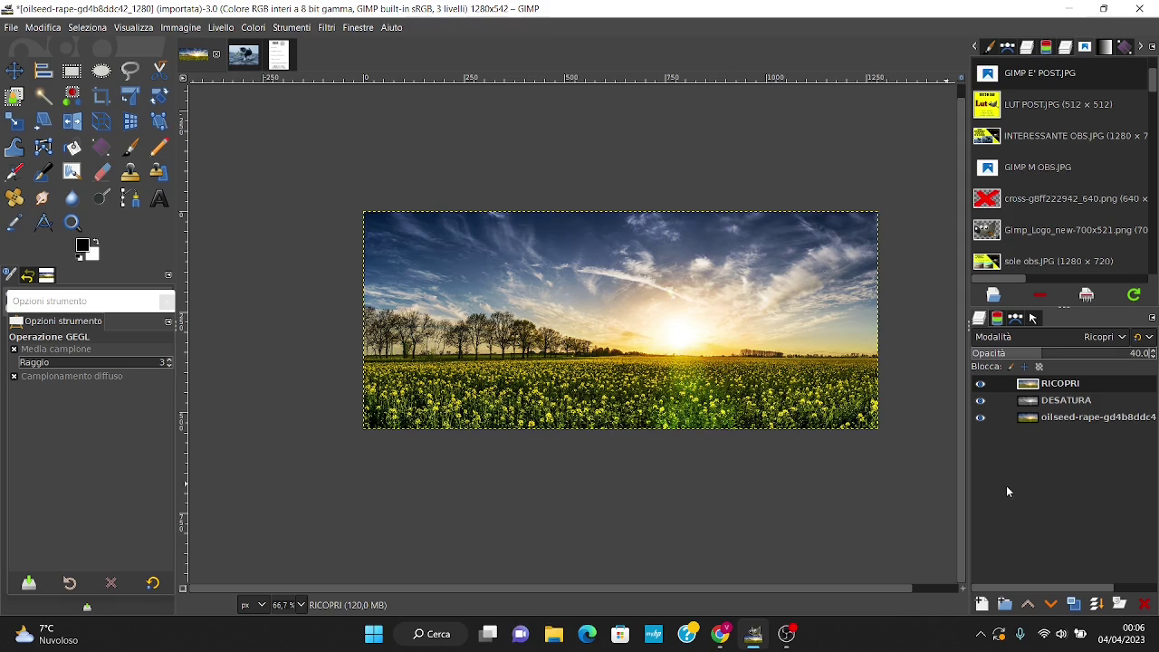
# Step: At full-size view, toggle the overlay layers off and on to compare with the original
pyautogui.press('1')
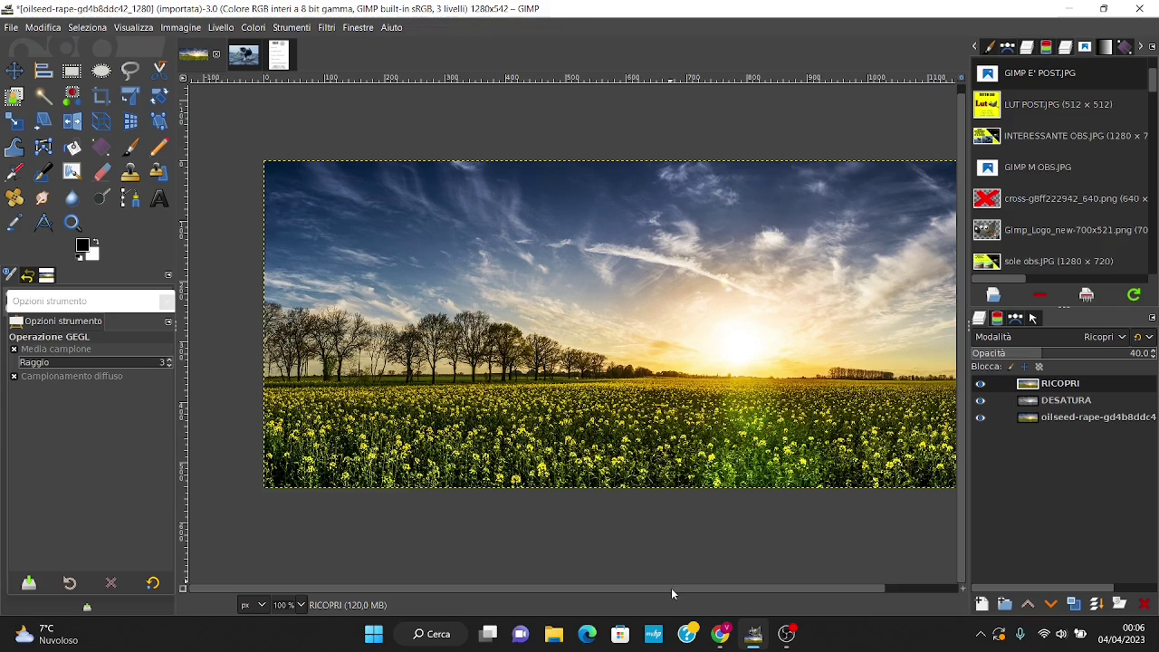
pyautogui.moveTo(672, 588); pyautogui.dragTo(699, 591)
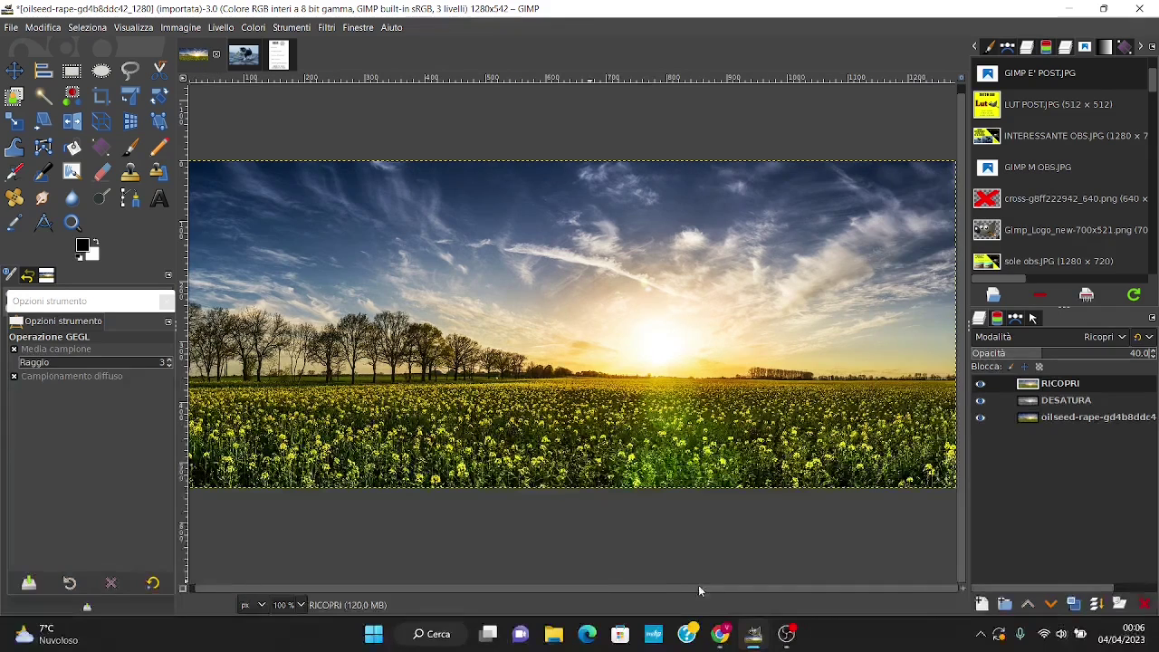
pyautogui.keyDown('shift'); pyautogui.click(980, 418); pyautogui.keyUp('shift')
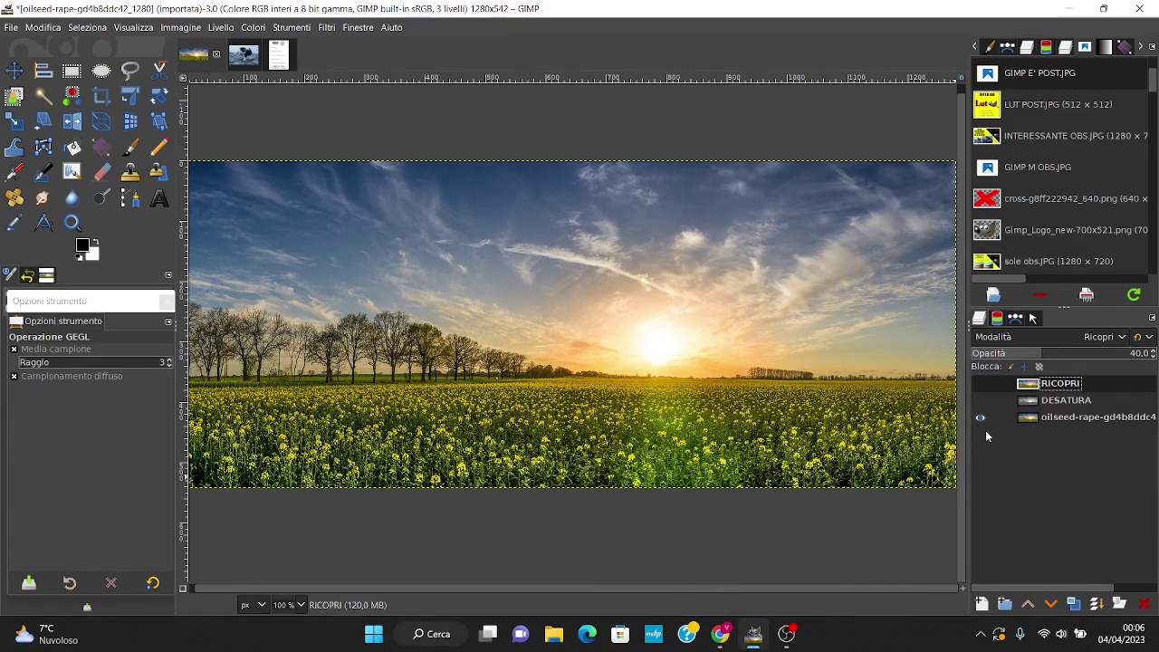
pyautogui.keyDown('shift'); pyautogui.click(980, 418); pyautogui.keyUp('shift')
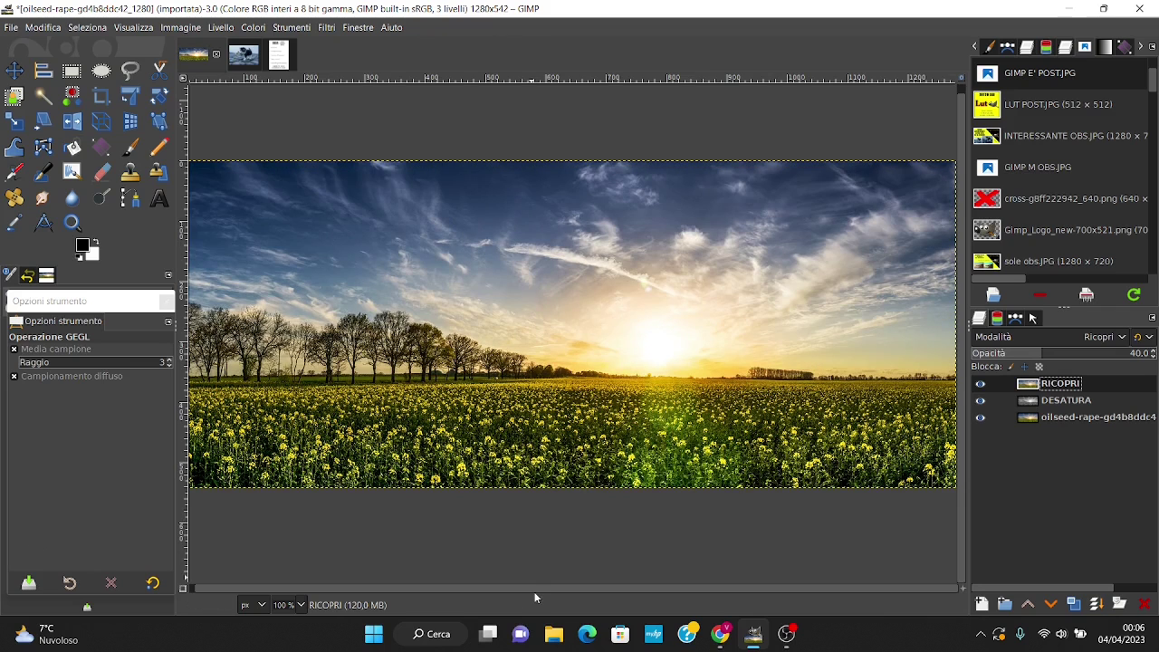
pyautogui.moveTo(534, 589); pyautogui.dragTo(494, 588)
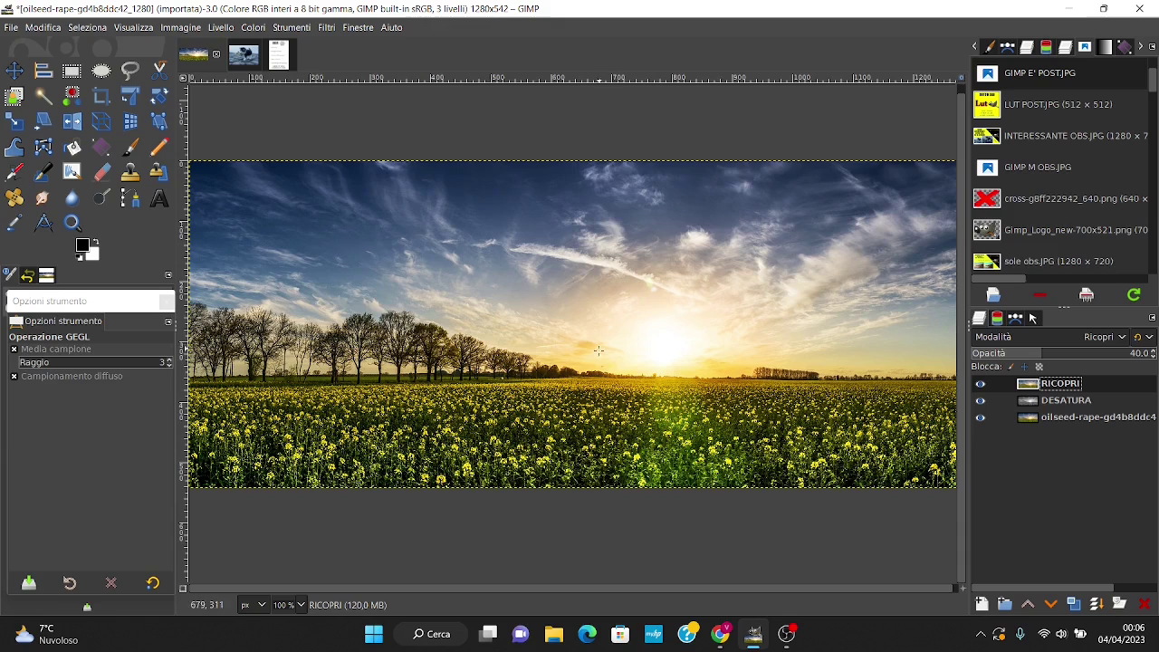
pyautogui.keyDown('shift'); pyautogui.click(980, 418); pyautogui.keyUp('shift')
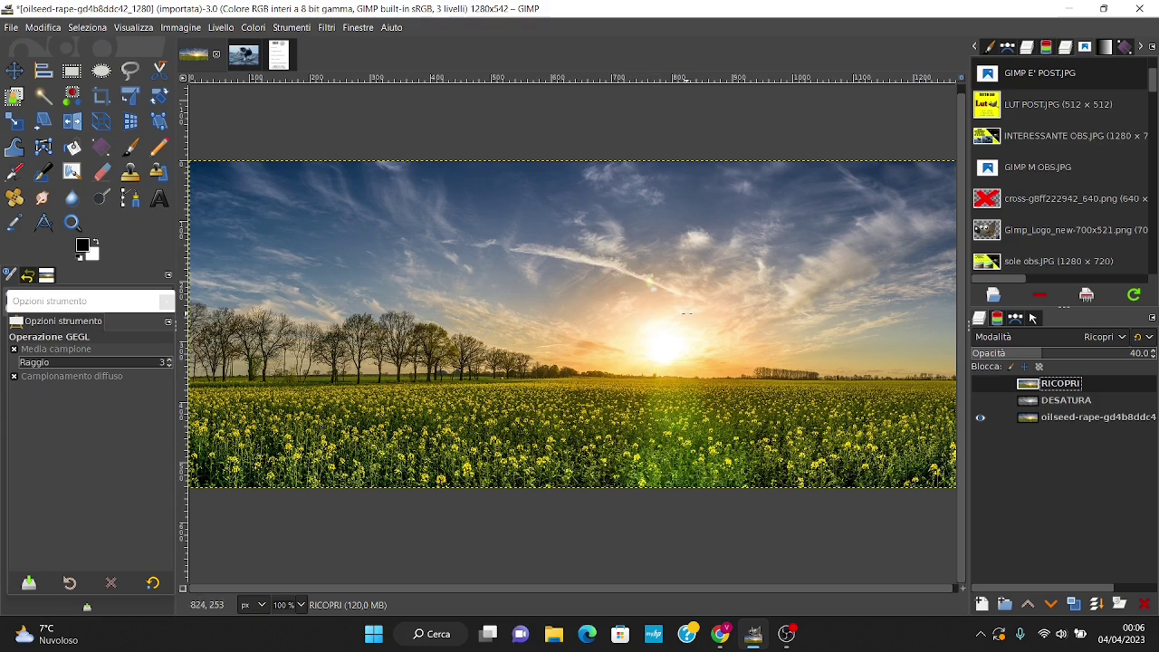
pyautogui.keyDown('shift'); pyautogui.click(980, 417); pyautogui.keyUp('shift')
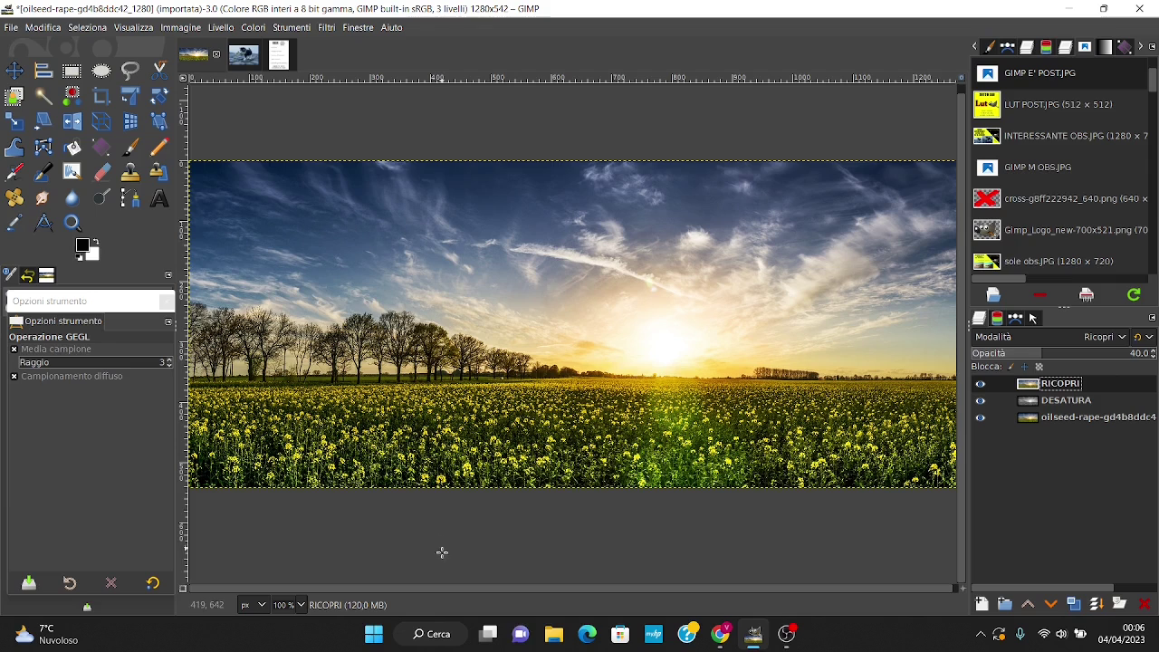
pyautogui.keyDown('shift'); pyautogui.click(980, 417); pyautogui.keyUp('shift')
# Step: Zoom into the flower field, restore the overlays, then zoom out to the whole photo
pyautogui.press('2')
pyautogui.press('3')
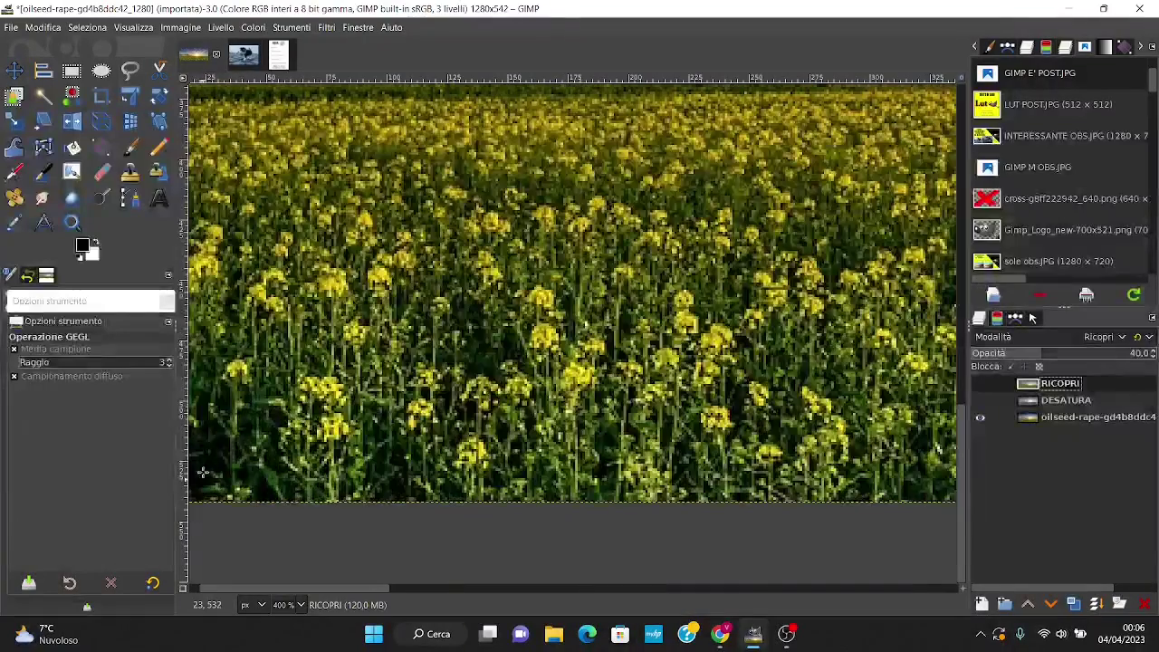
pyautogui.keyDown('shift'); pyautogui.click(980, 418); pyautogui.keyUp('shift')
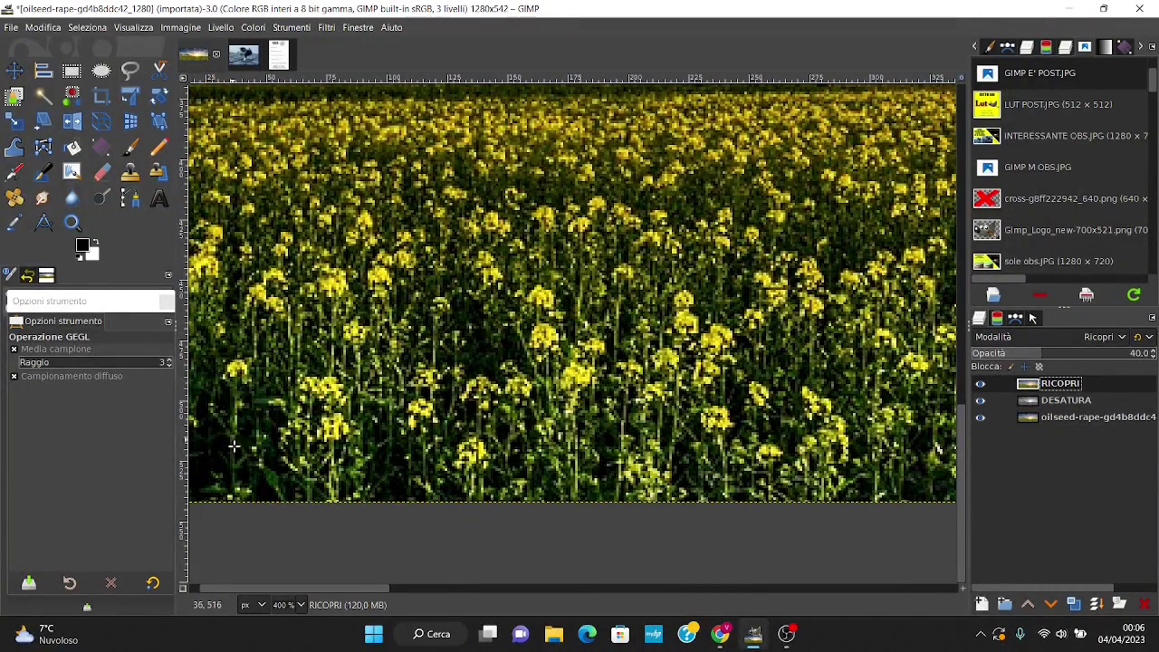
pyautogui.press('2')
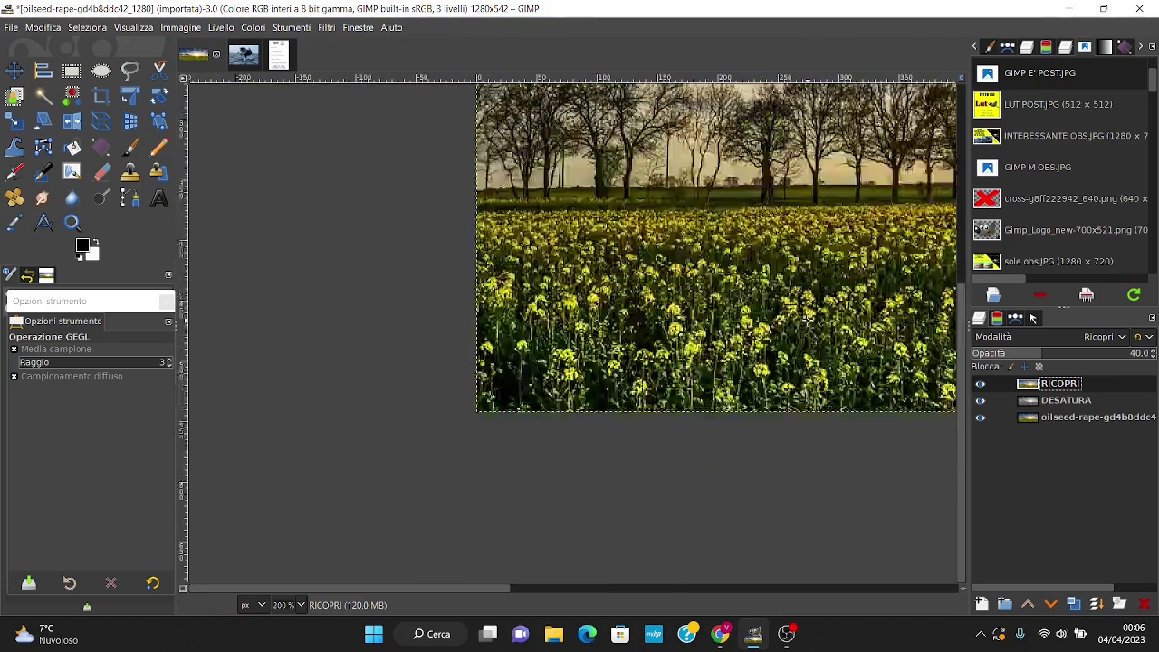
pyautogui.moveTo(468, 588)
pyautogui.mouseDown()
pyautogui.moveTo(574, 589)
pyautogui.moveTo(610, 474)
pyautogui.mouseUp()
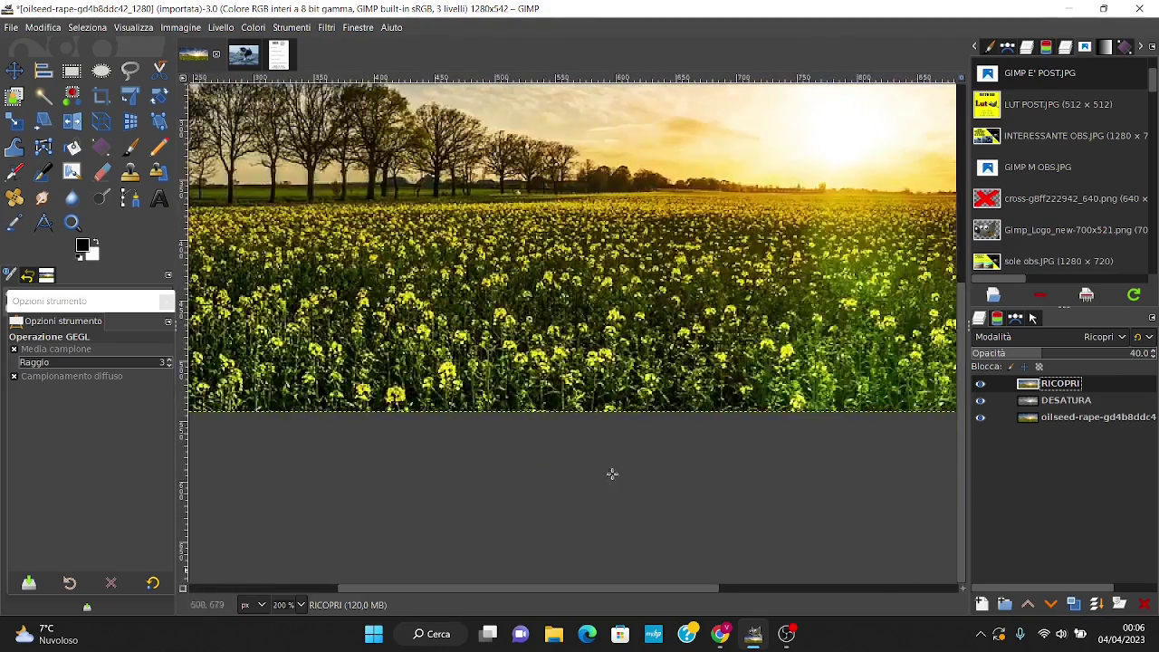
pyautogui.press('1')
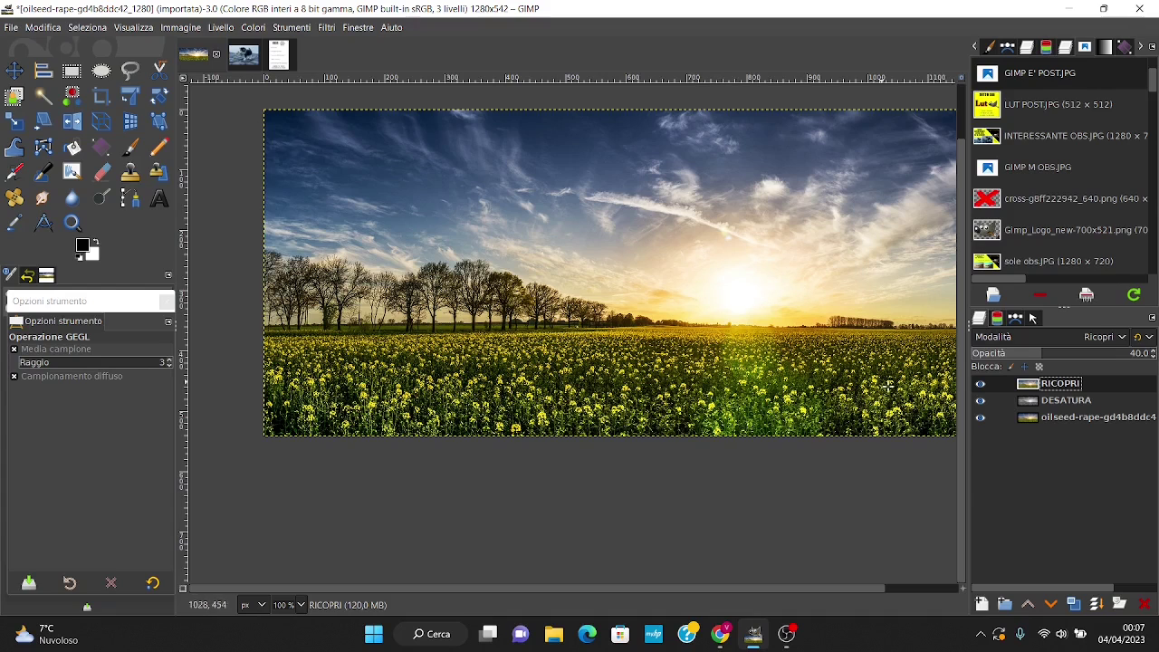
# Step: Create a merged Visibile layer from the visible result and select the Dodge/Burn tool
pyautogui.rightClick(1061, 387)
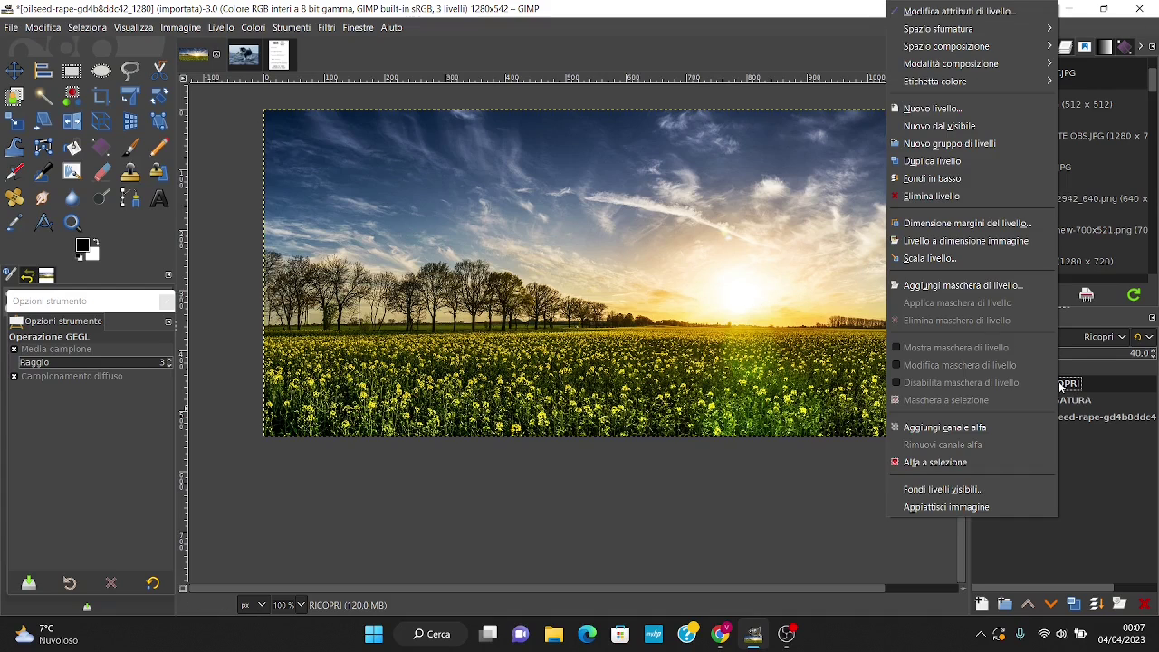
pyautogui.click(938, 127)
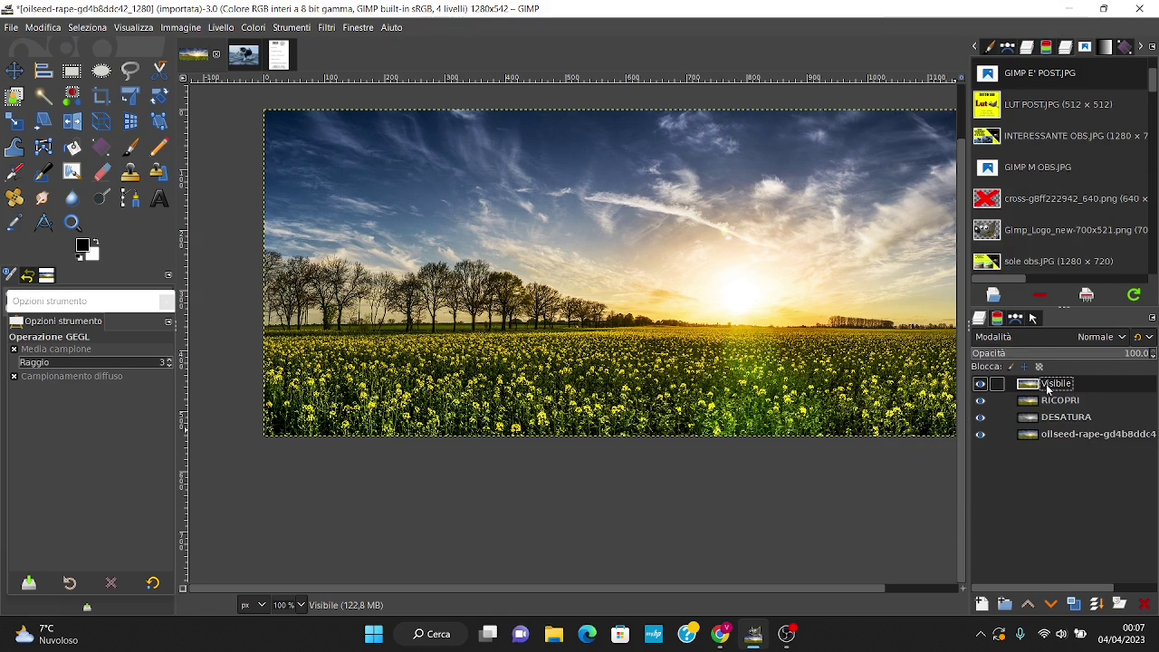
pyautogui.click(105, 198)
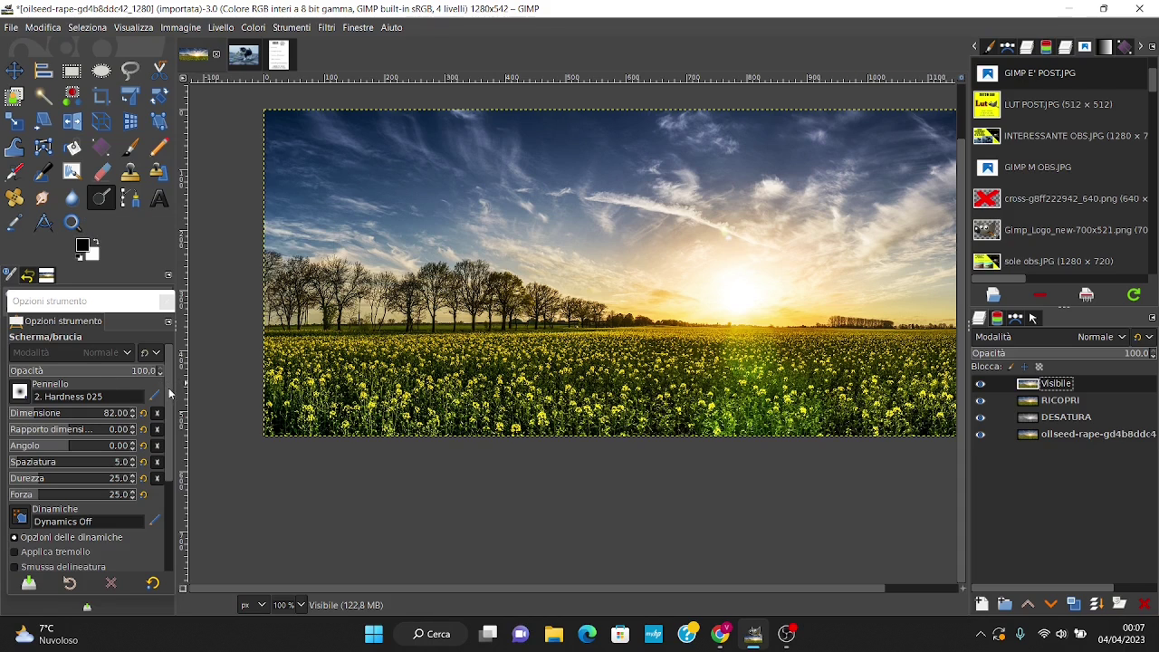
# Step: Set Dodge/Burn to Brucia on Mezzitoni, brush size 158, with lower hardness and force
pyautogui.moveTo(165, 382); pyautogui.dragTo(166, 499)
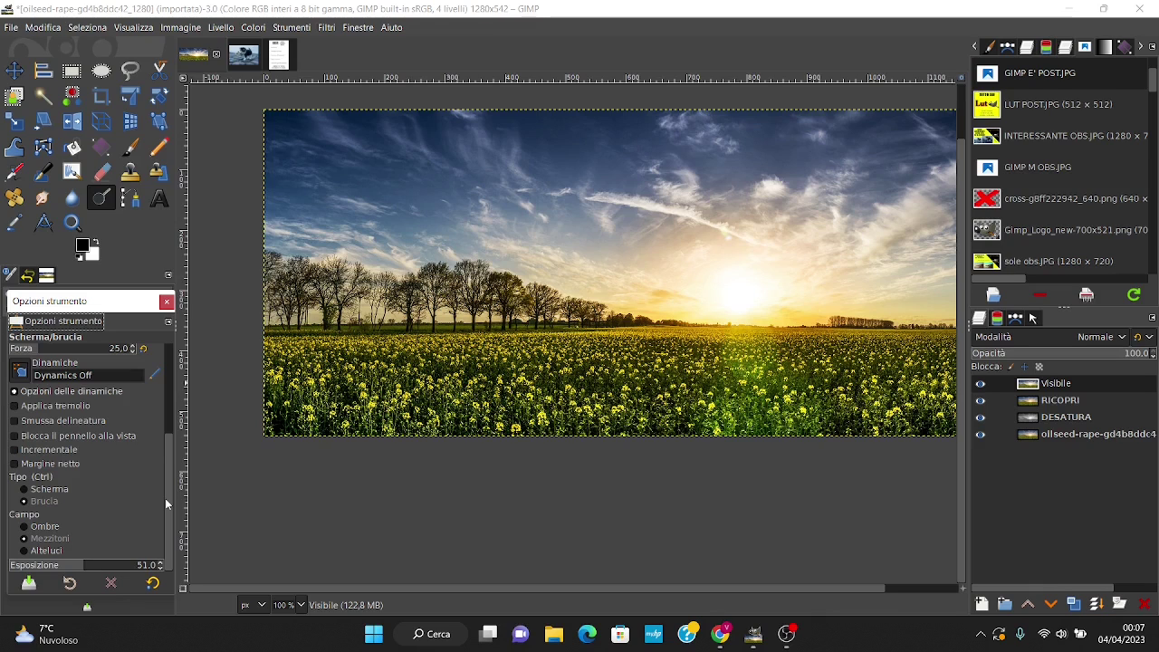
pyautogui.click(45, 501)
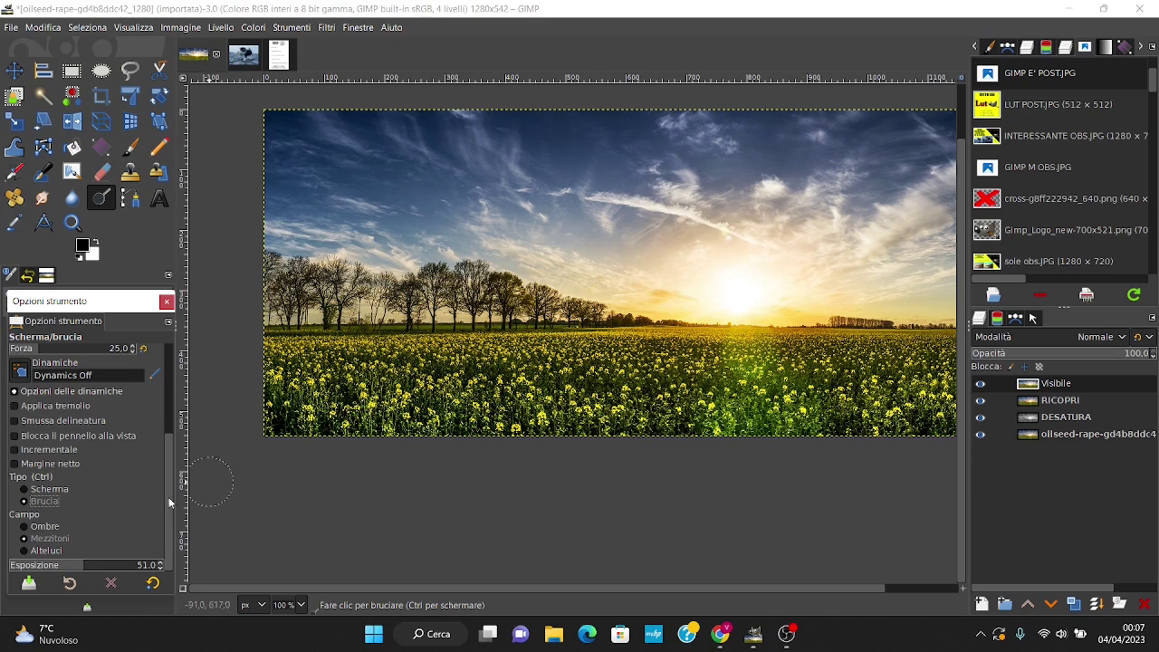
pyautogui.click(63, 540)
pyautogui.scroll(3, 168, 467)
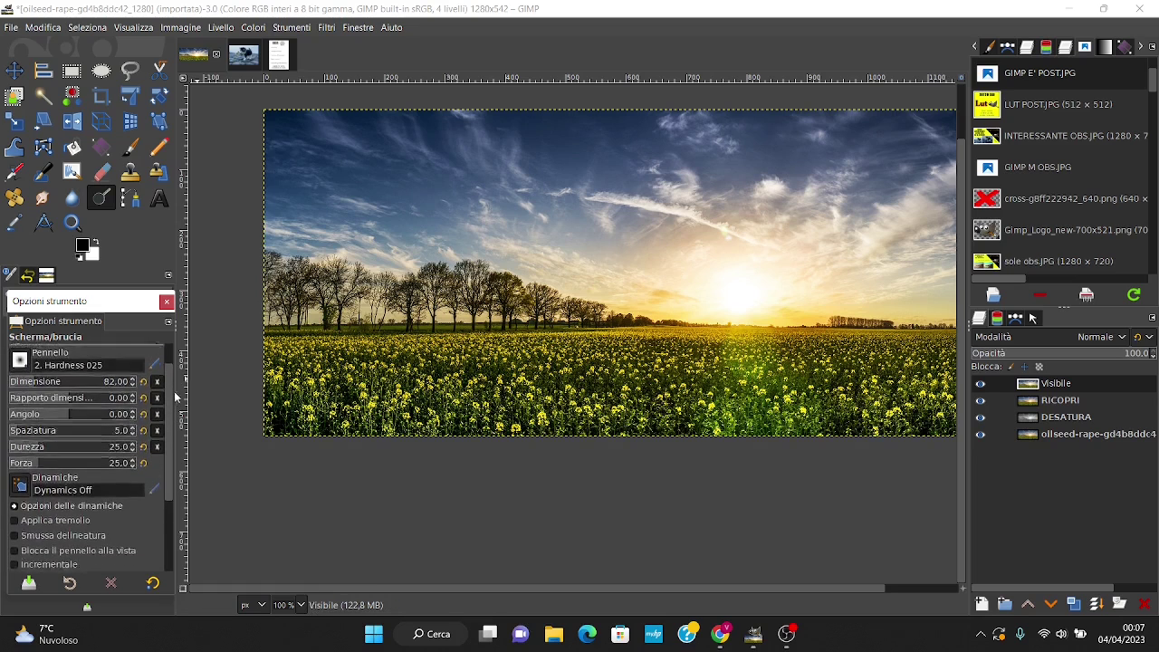
pyautogui.scroll(2, 51, 416)
pyautogui.click(45, 413)
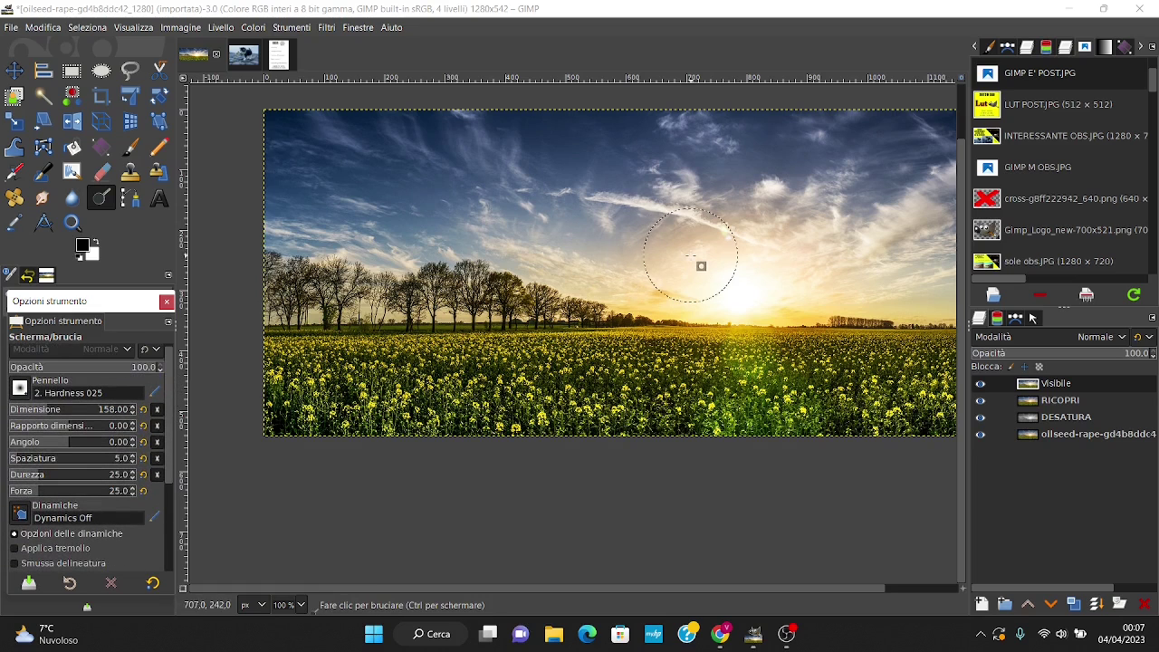
pyautogui.click(29, 477)
pyautogui.click(29, 491)
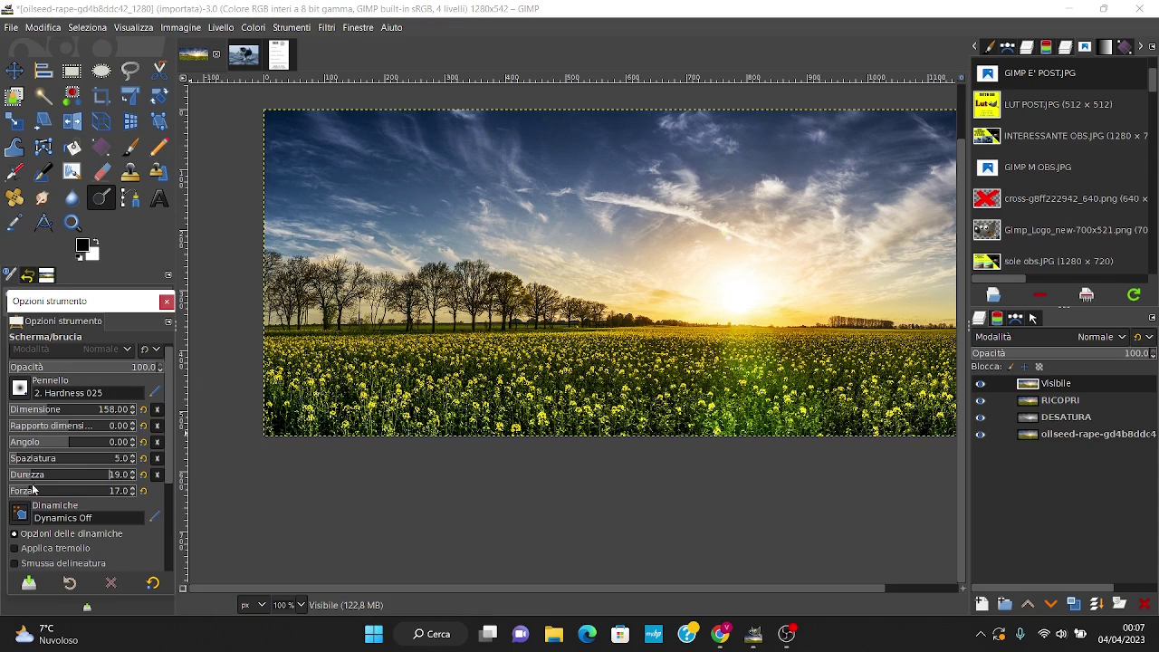
# Step: Zoom in and paint soft strokes around the sun's glow, then zoom back out
pyautogui.scroll(1, 716, 293)
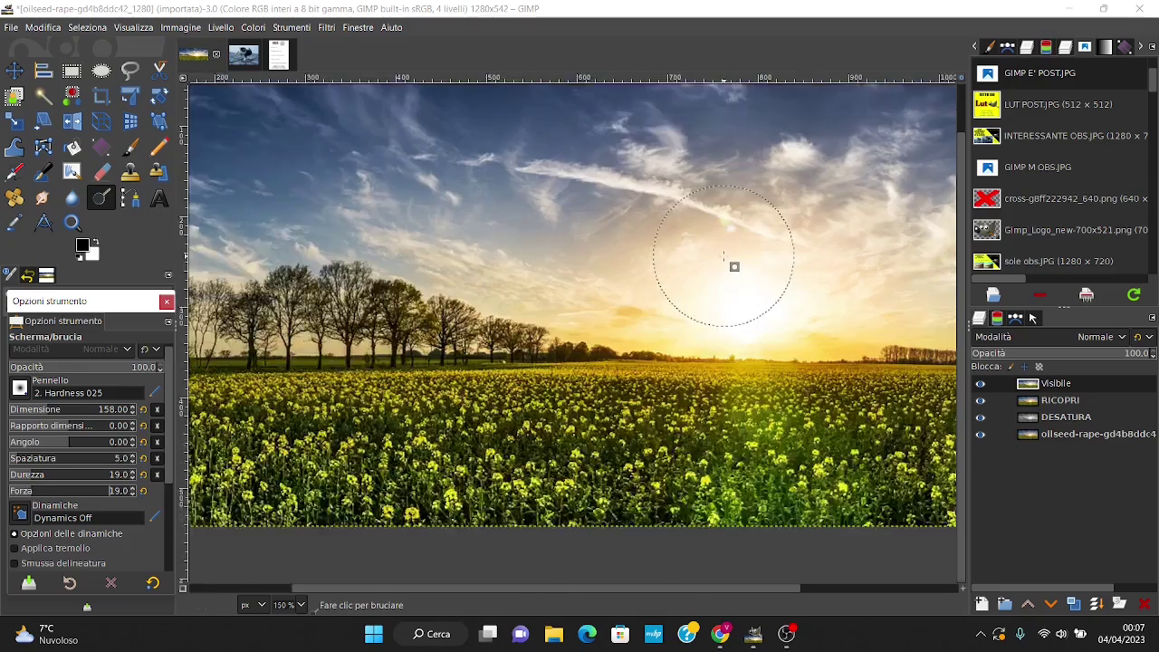
pyautogui.scroll(1, 734, 263)
pyautogui.moveTo(616, 589); pyautogui.dragTo(631, 589)
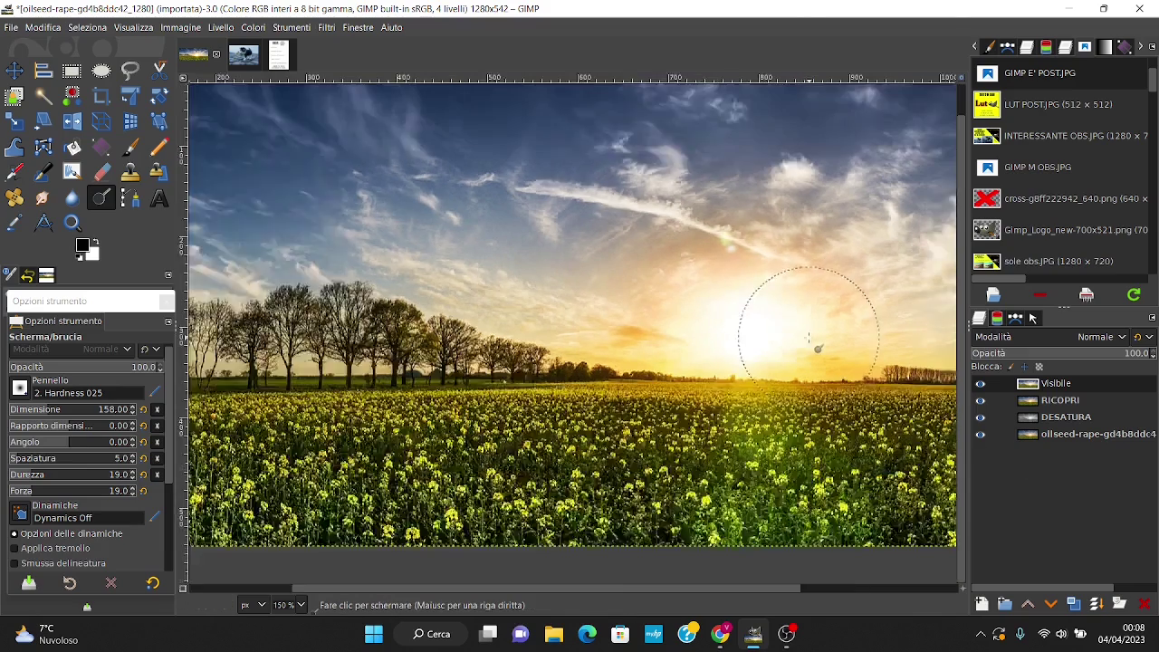
pyautogui.press('1')
pyautogui.hscroll(2, 587, 590)
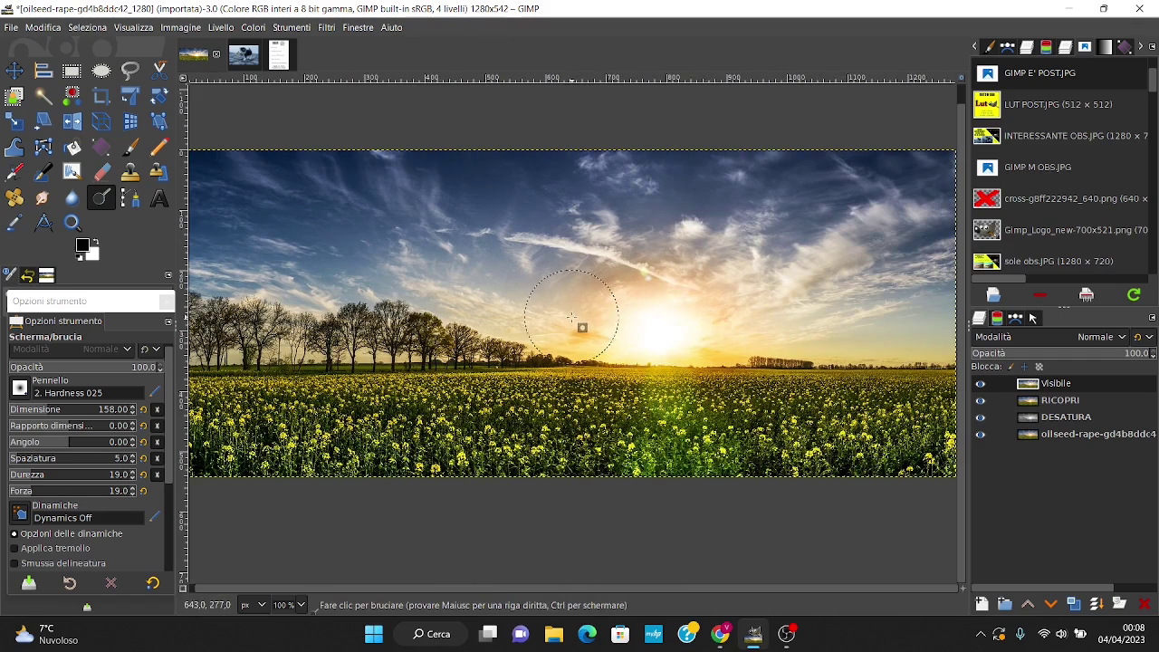
pyautogui.keyDown('shift'); pyautogui.click(979, 435); pyautogui.keyUp('shift')
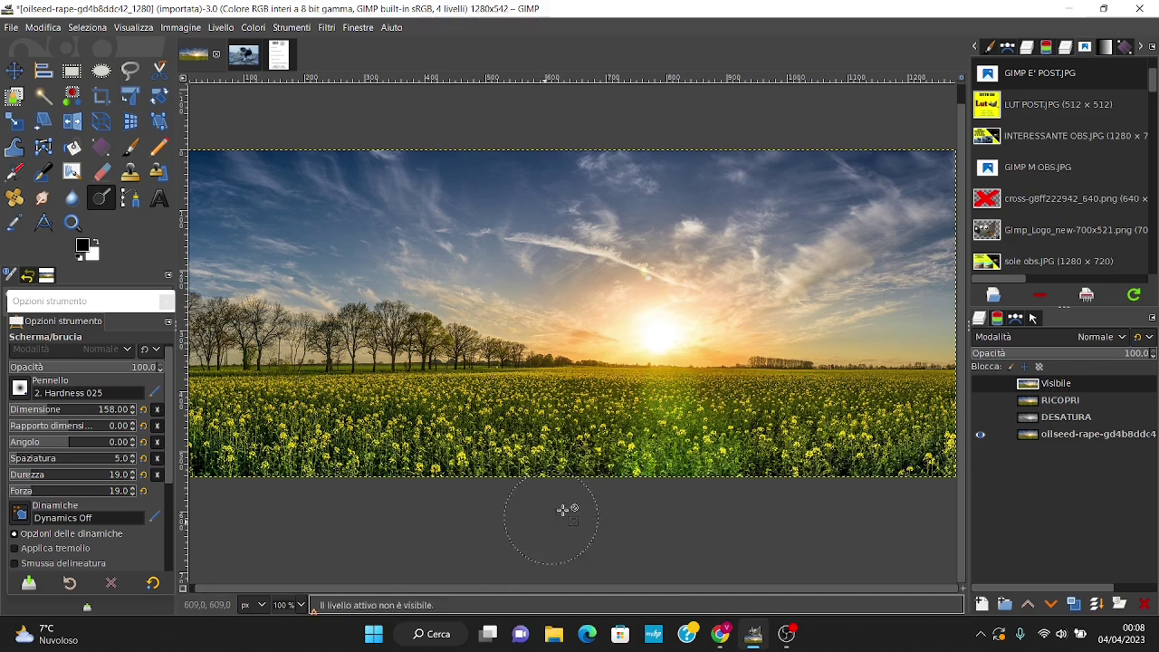
pyautogui.keyDown('shift'); pyautogui.click(979, 434); pyautogui.keyUp('shift')
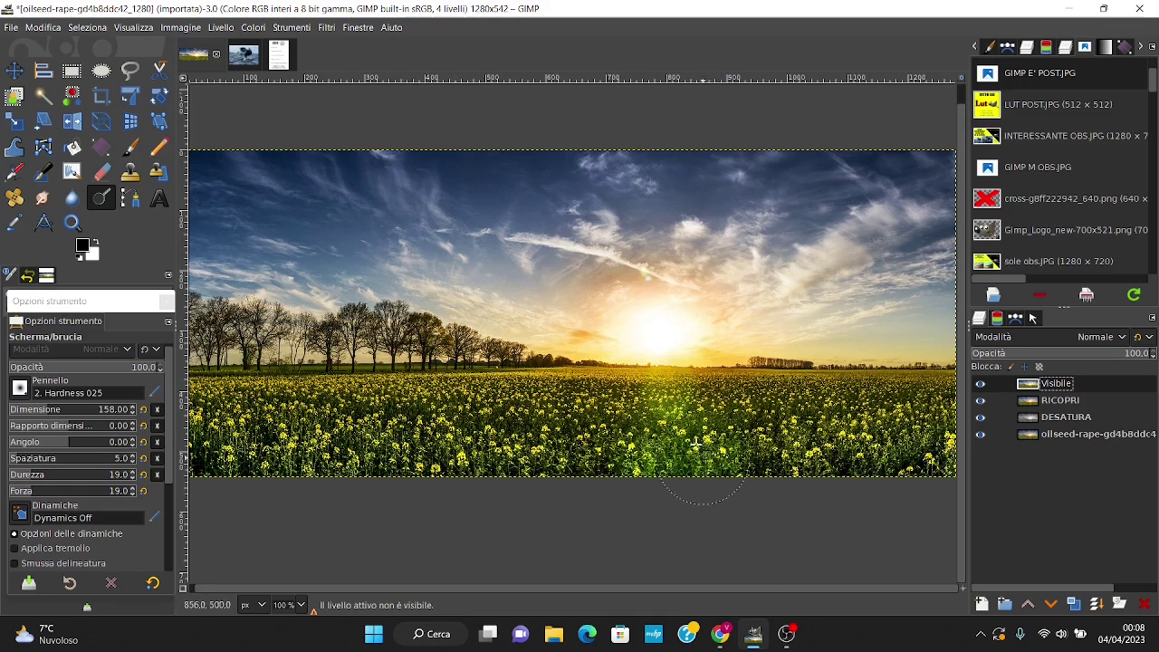
pyautogui.press('-')
pyautogui.keyDown('shift'); pyautogui.click(979, 435); pyautogui.keyUp('shift')
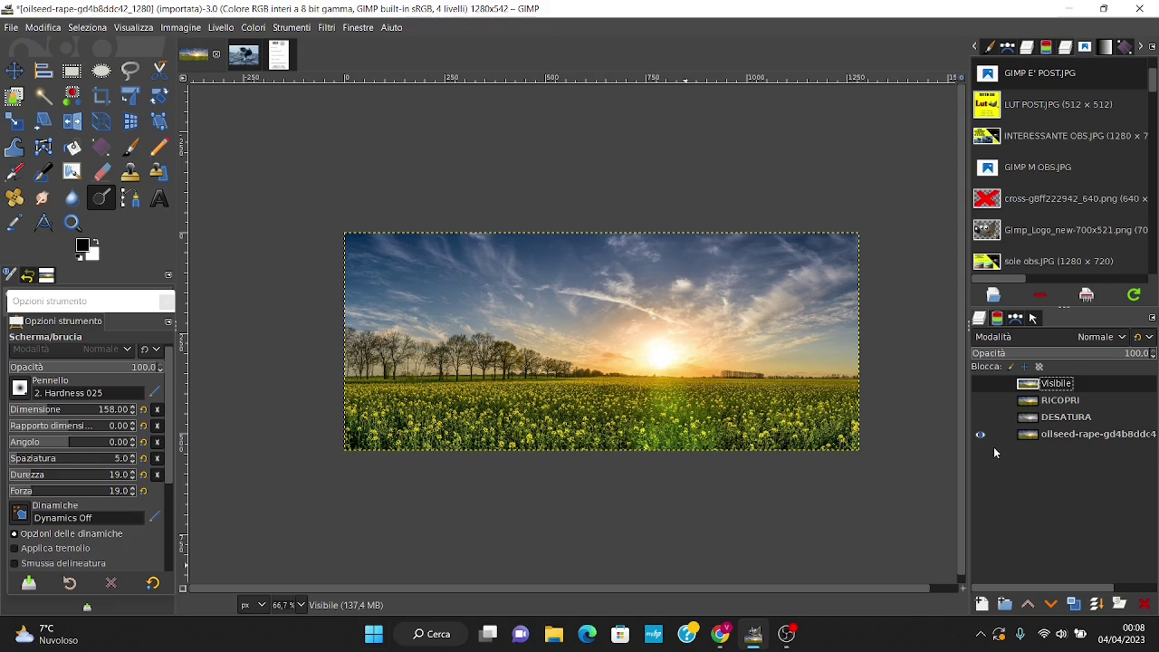
pyautogui.keyDown('shift'); pyautogui.click(979, 434); pyautogui.keyUp('shift')
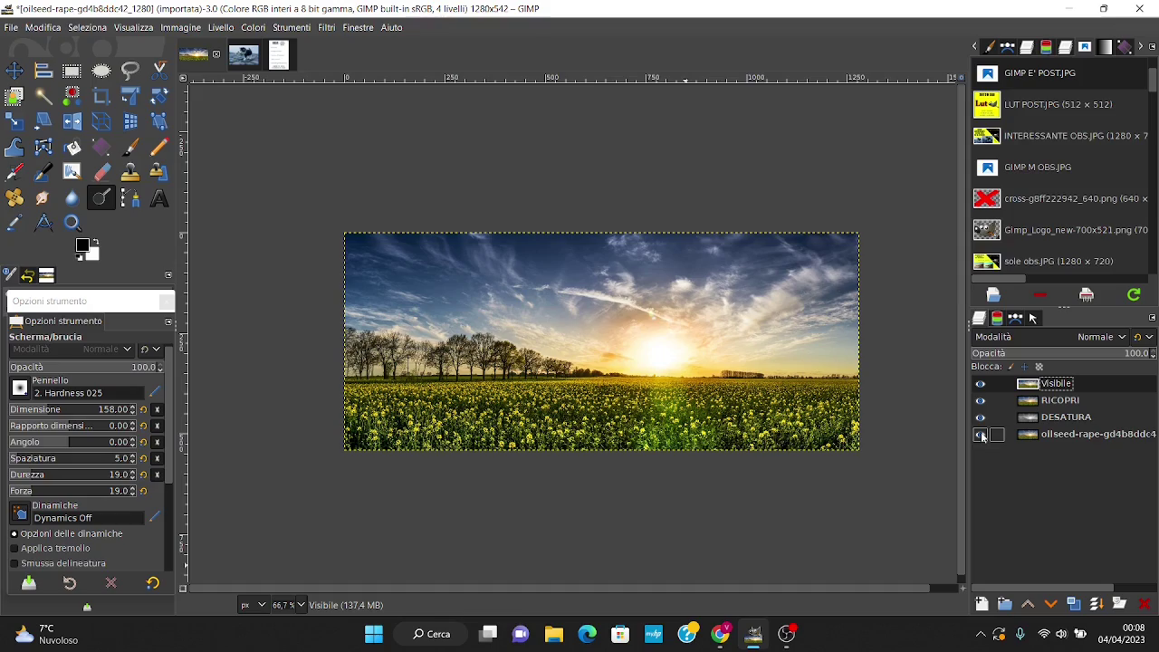
pyautogui.keyDown('ctrl'); pyautogui.scroll(2, 616, 430); pyautogui.keyUp('ctrl')
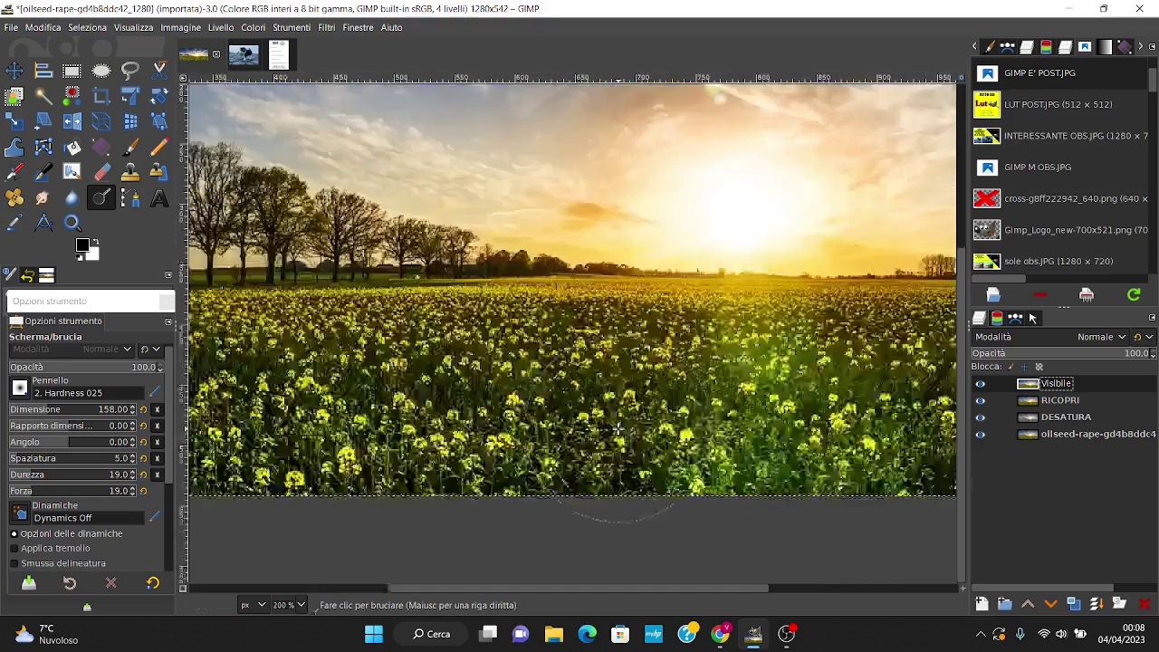
pyautogui.keyDown('ctrl'); pyautogui.scroll(2, 616, 430); pyautogui.keyUp('ctrl')
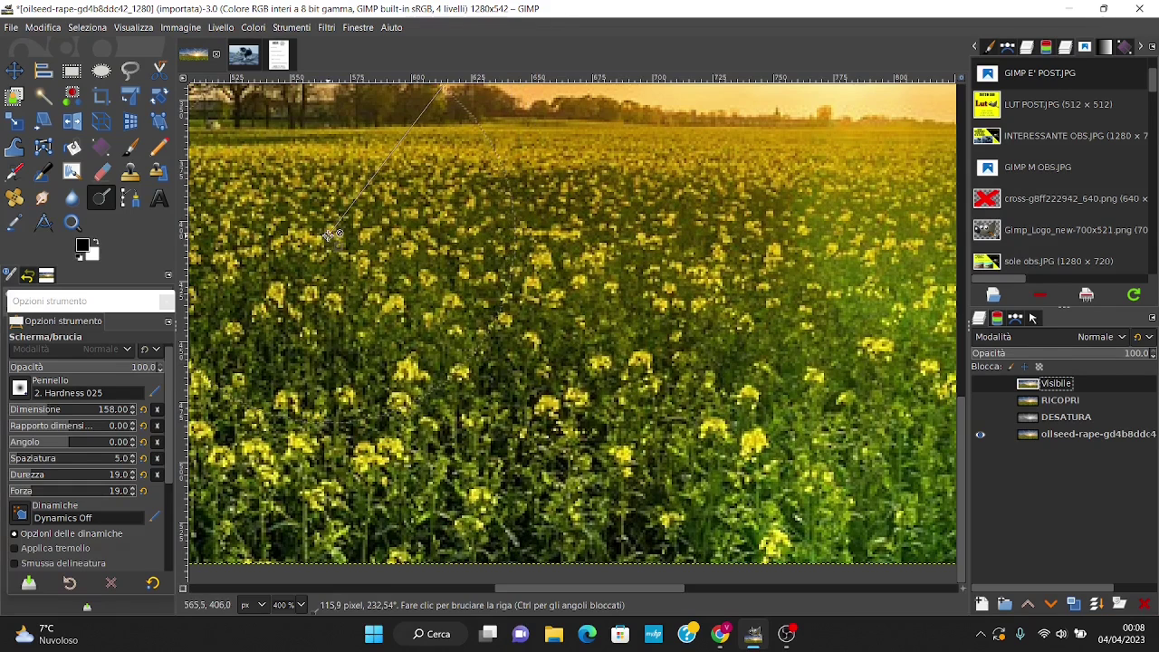
pyautogui.click(14, 73)
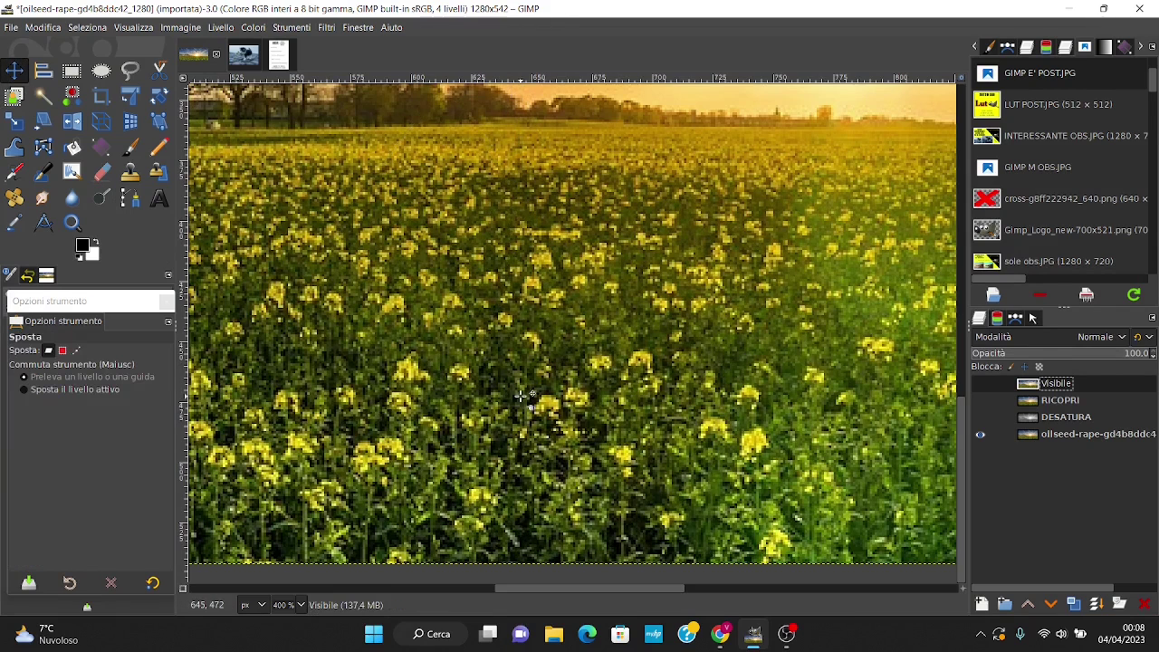
pyautogui.keyDown('shift'); pyautogui.click(979, 434); pyautogui.keyUp('shift')
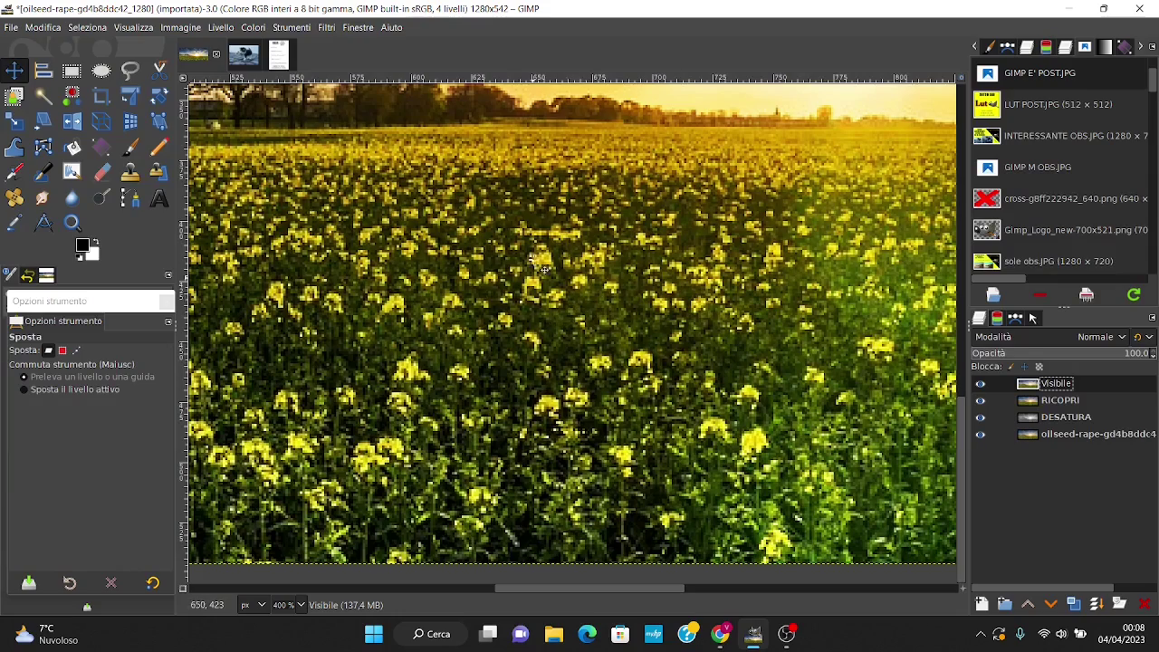
pyautogui.keyDown('ctrl'); pyautogui.scroll(-2, 645, 229); pyautogui.keyUp('ctrl')
pyautogui.keyDown('ctrl'); pyautogui.scroll(-1, 697, 208); pyautogui.keyUp('ctrl')
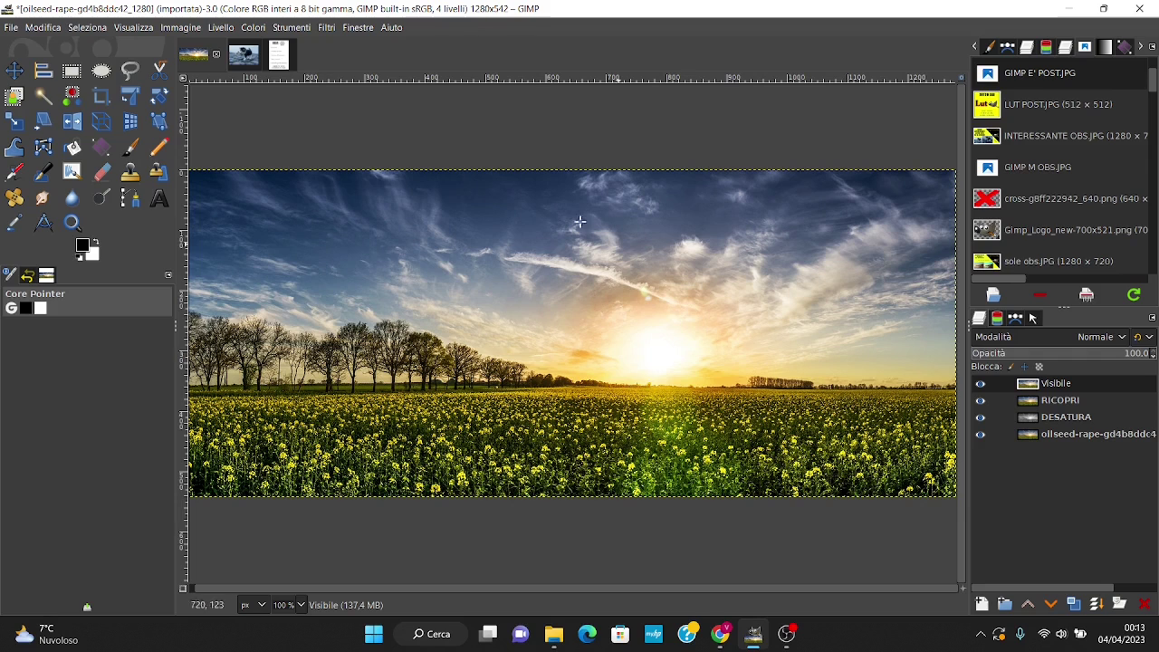
# Step: Duplicate the kitten photo's layer, desaturate the top copy, and blend it in Ricopri mode
pyautogui.click(246, 57)
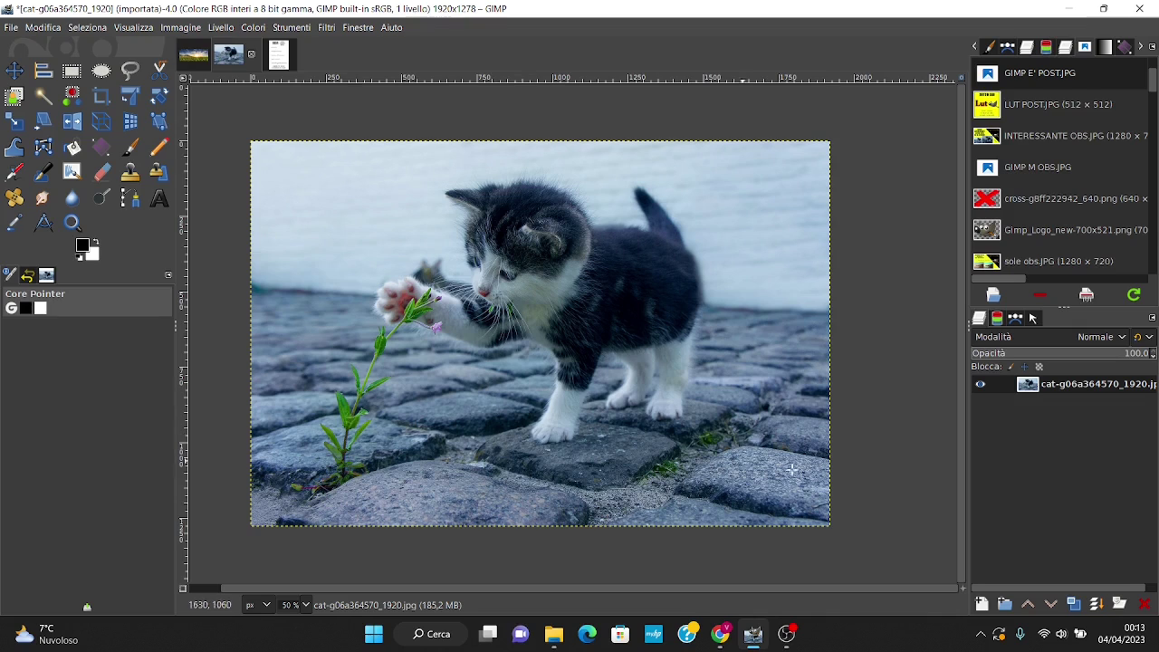
pyautogui.click(1073, 604)
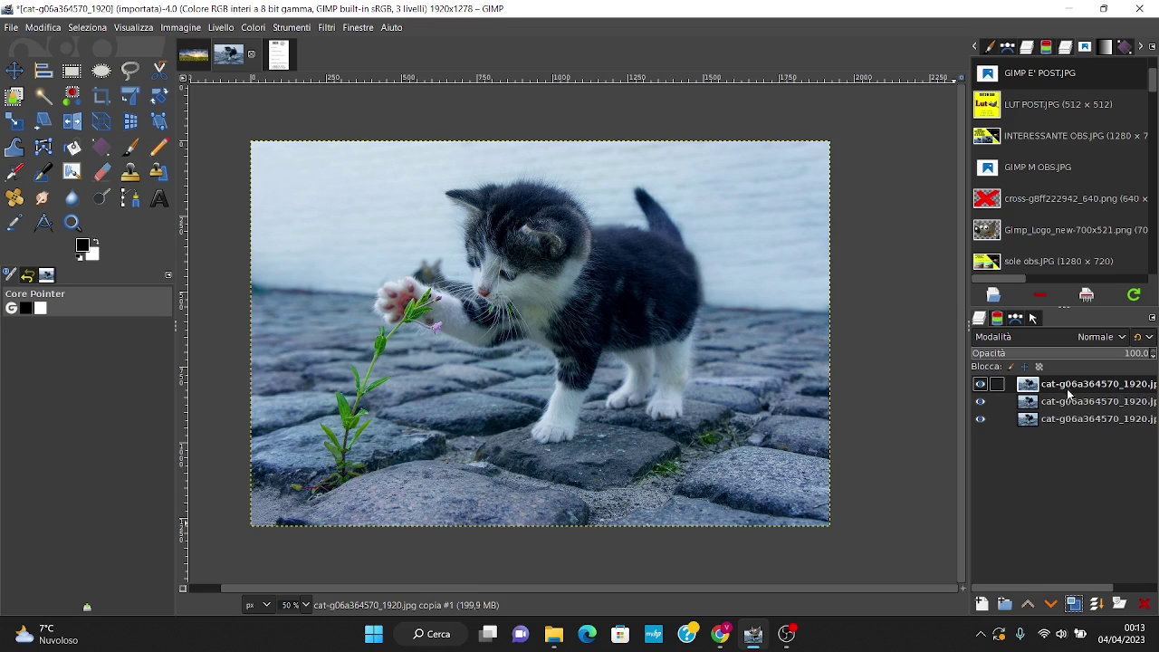
pyautogui.click(252, 28)
pyautogui.moveTo(273, 329)
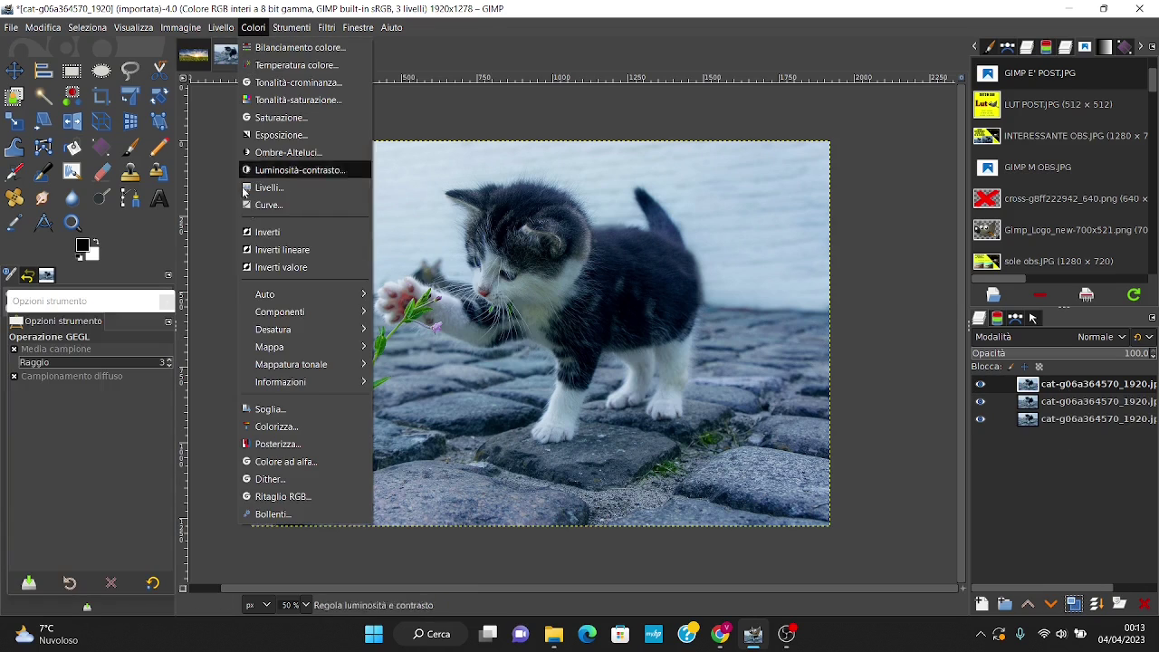
pyautogui.click(427, 346)
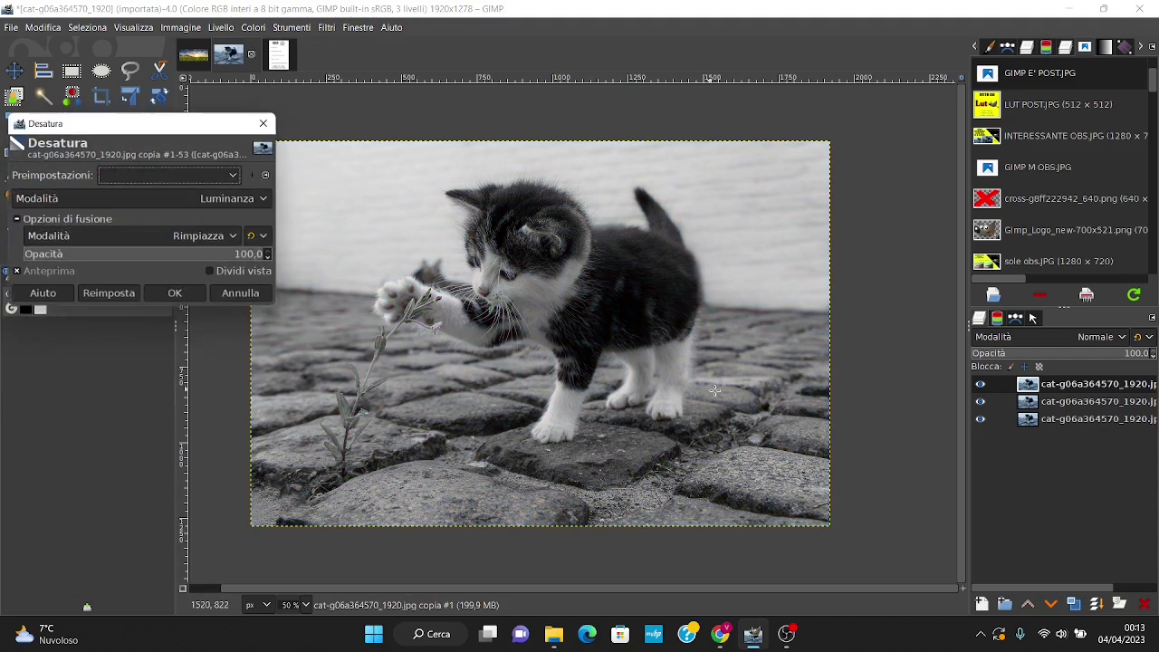
pyautogui.click(176, 299)
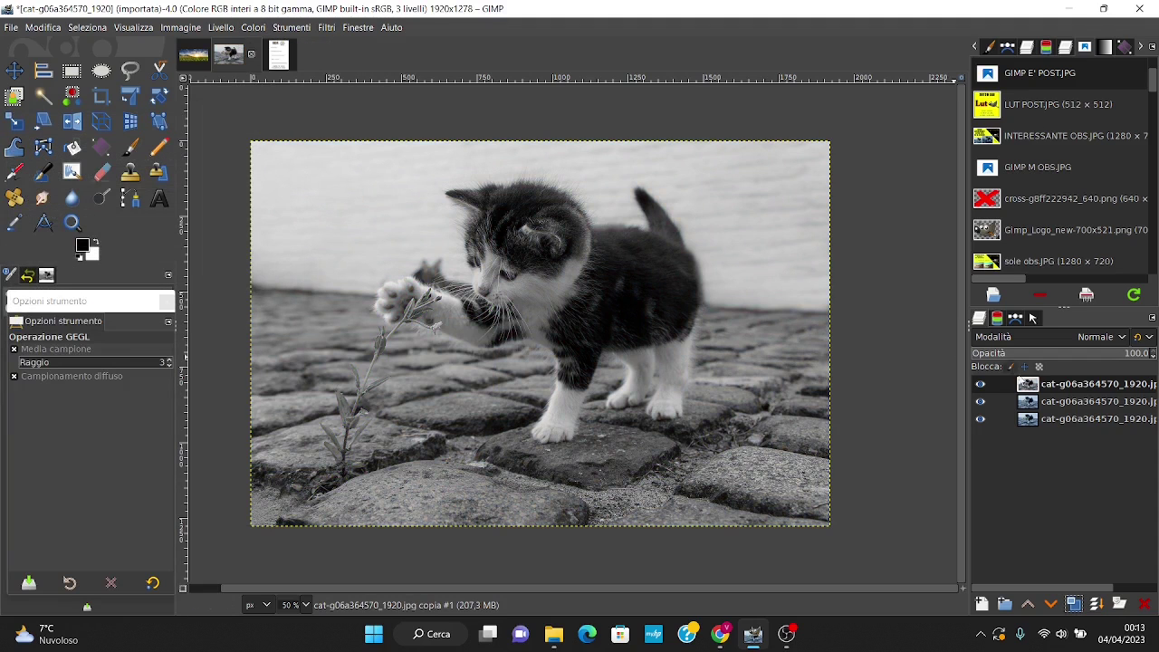
pyautogui.click(1100, 336)
pyautogui.click(1030, 285)
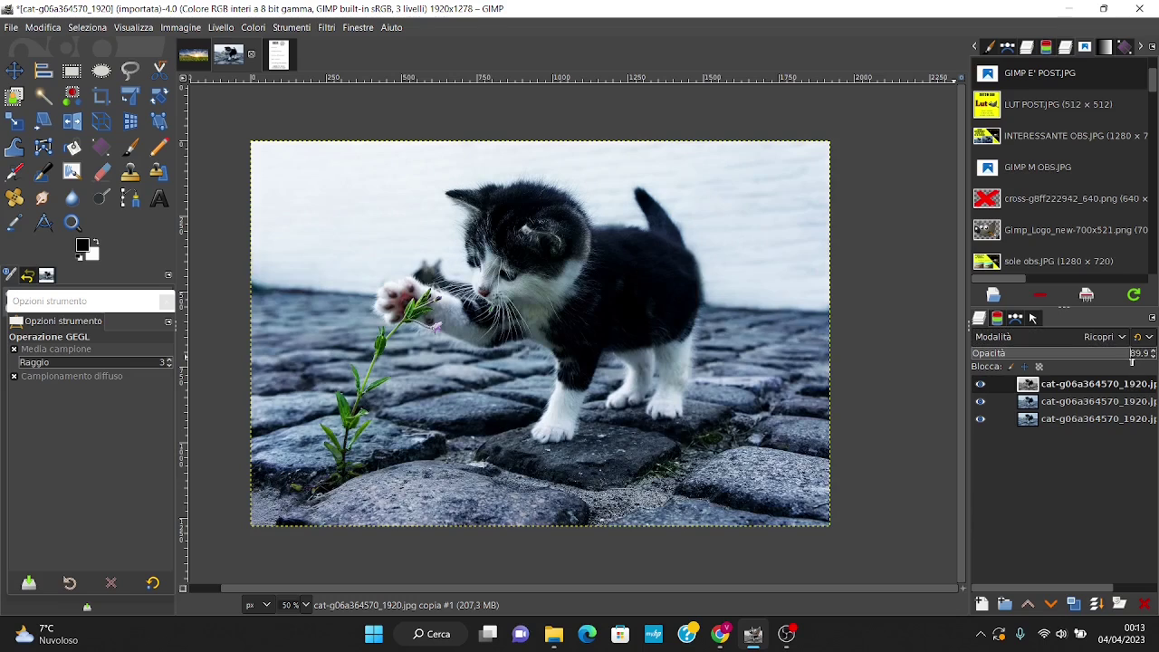
# Step: Set both desaturated kitten copies to Overlay (Ricopri) blending at 40% opacity, reordering them
pyautogui.write('40')
pyautogui.press('Return')
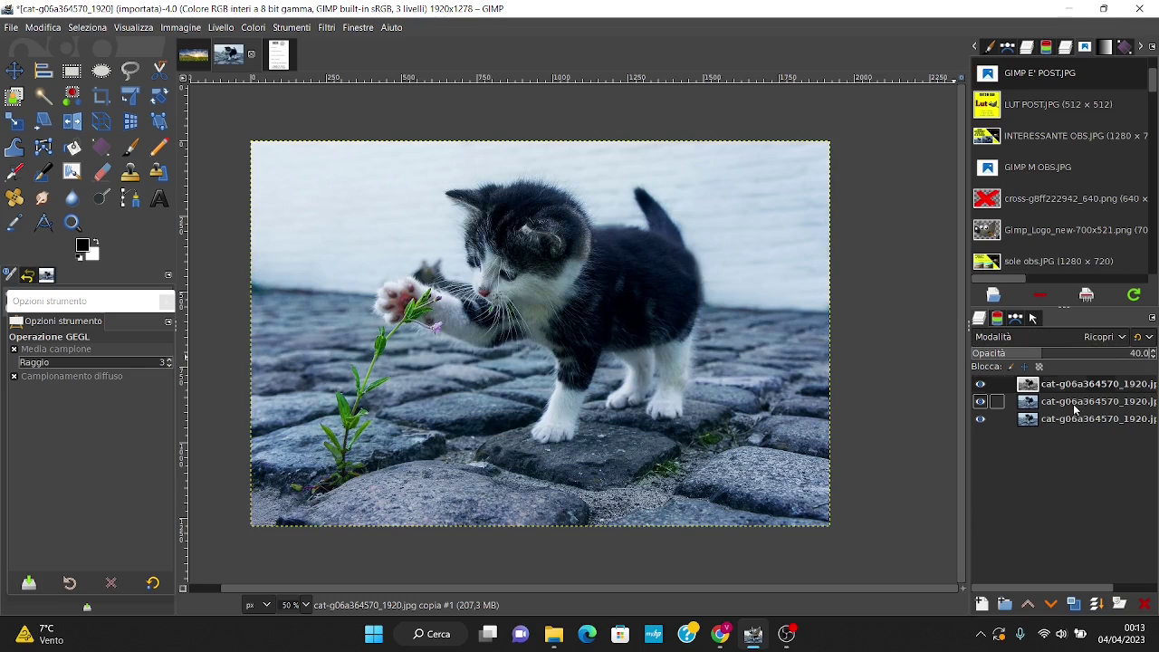
pyautogui.moveTo(1077, 403); pyautogui.dragTo(1091, 387)
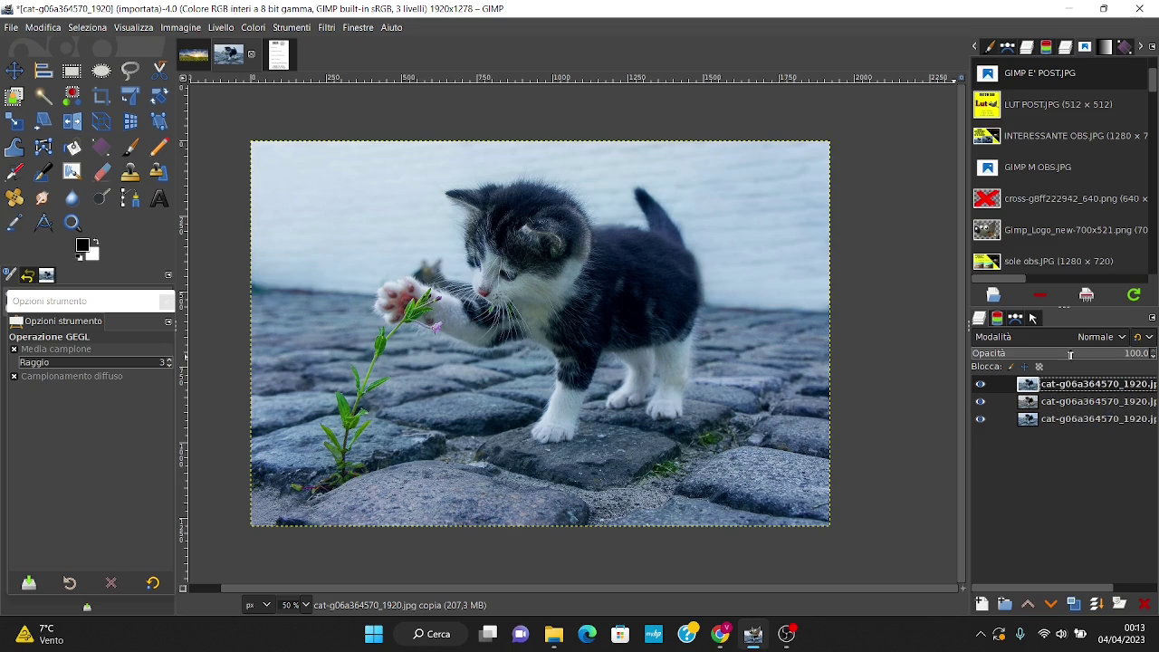
pyautogui.click(1091, 336)
pyautogui.click(1005, 286)
pyautogui.write('40')
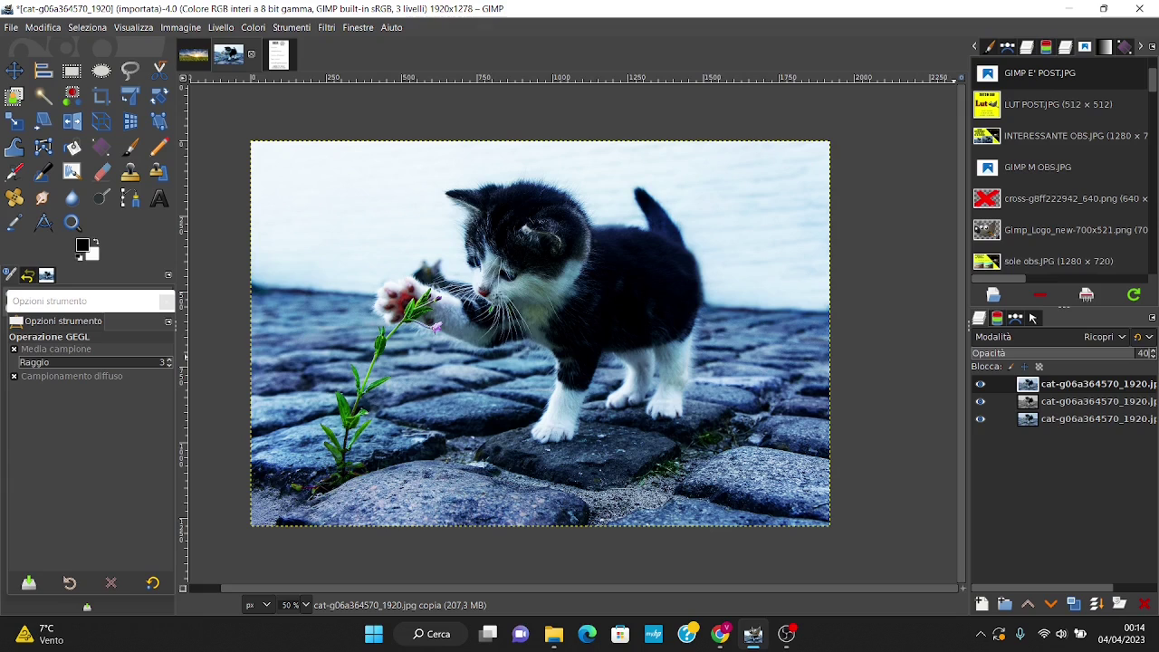
pyautogui.press('Return')
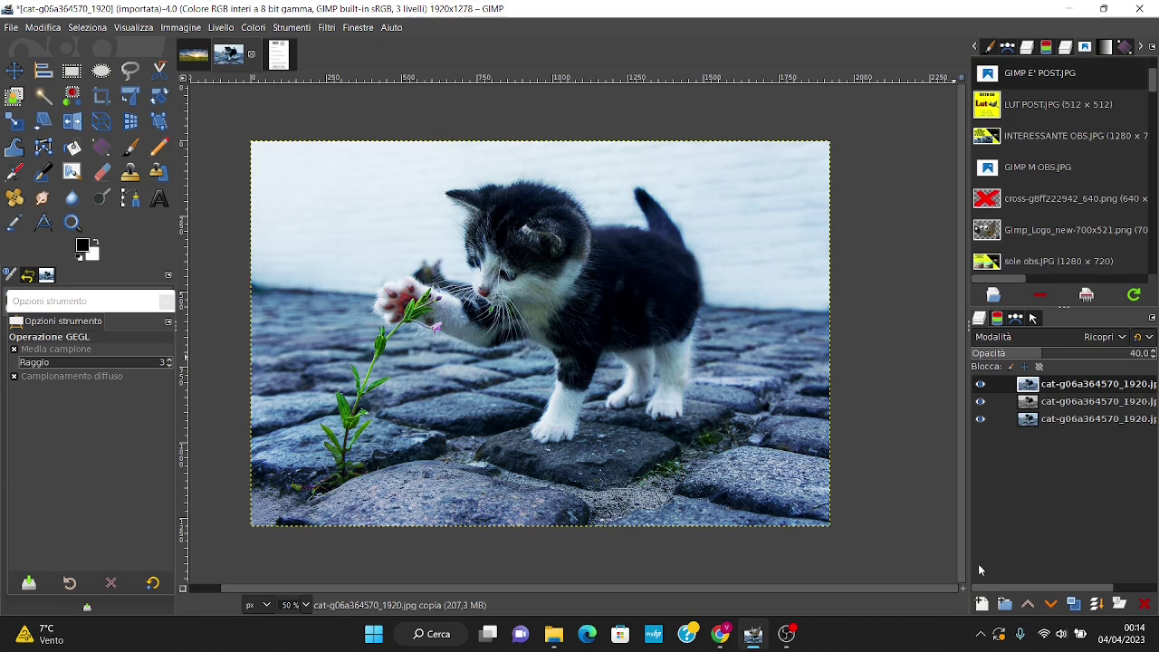
# Step: Toggle the overlay copies' visibility to compare against the original kitten photo
pyautogui.keyDown('shift'); pyautogui.click(979, 419); pyautogui.keyUp('shift')
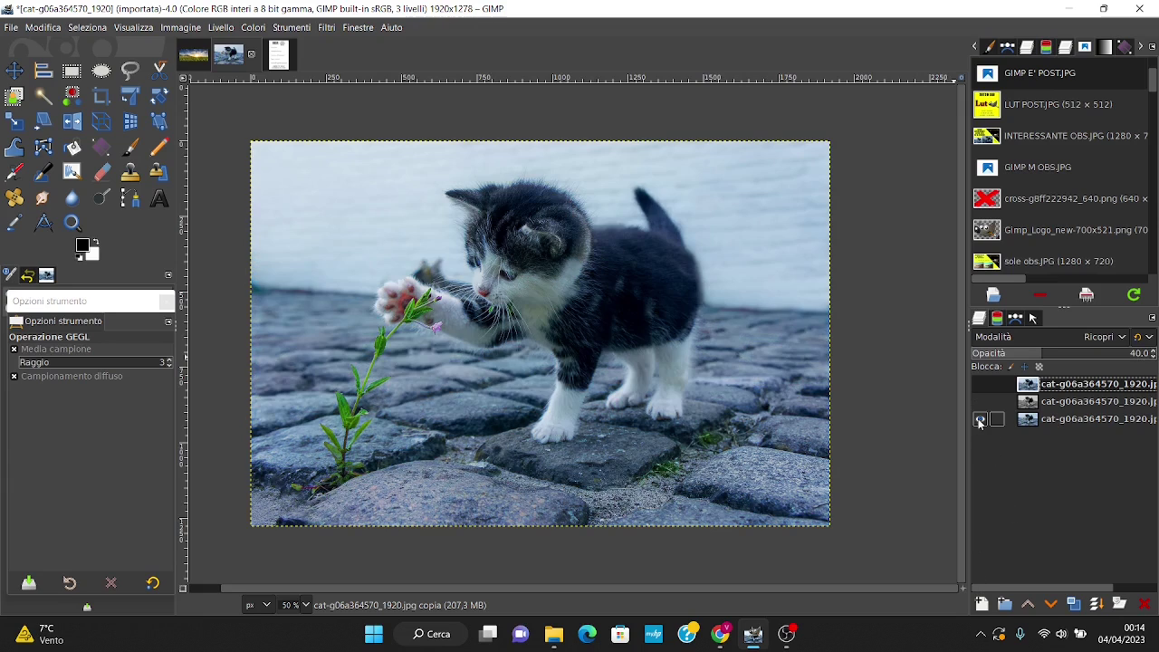
pyautogui.keyDown('shift'); pyautogui.click(978, 419); pyautogui.keyUp('shift')
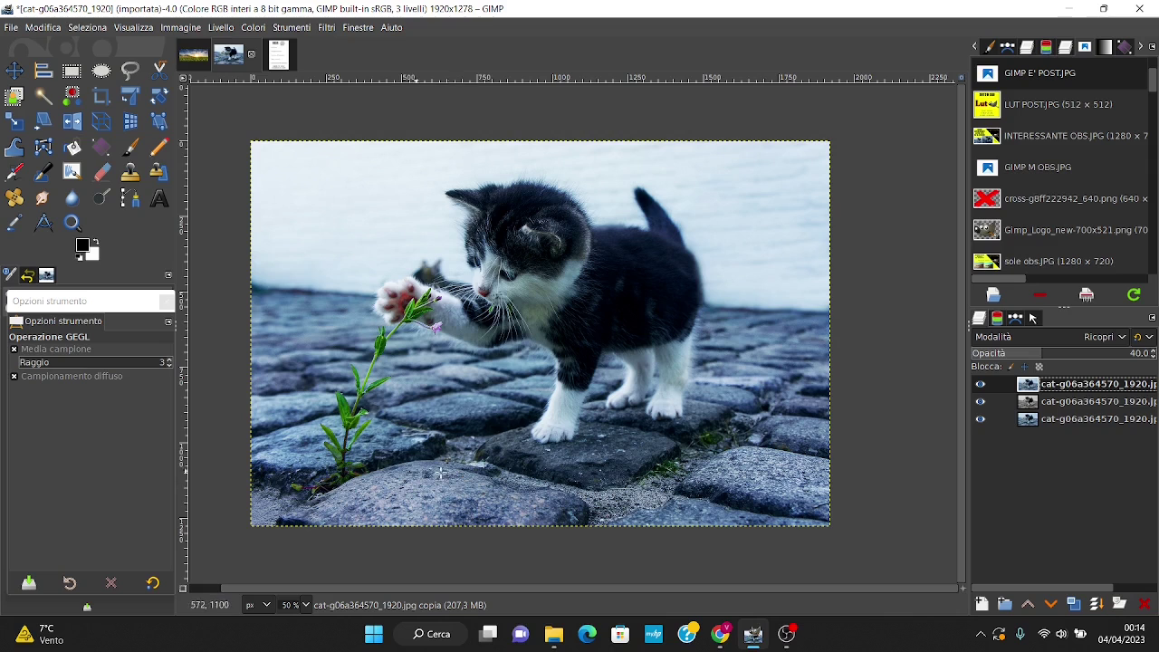
pyautogui.keyDown('shift'); pyautogui.click(978, 419); pyautogui.keyUp('shift')
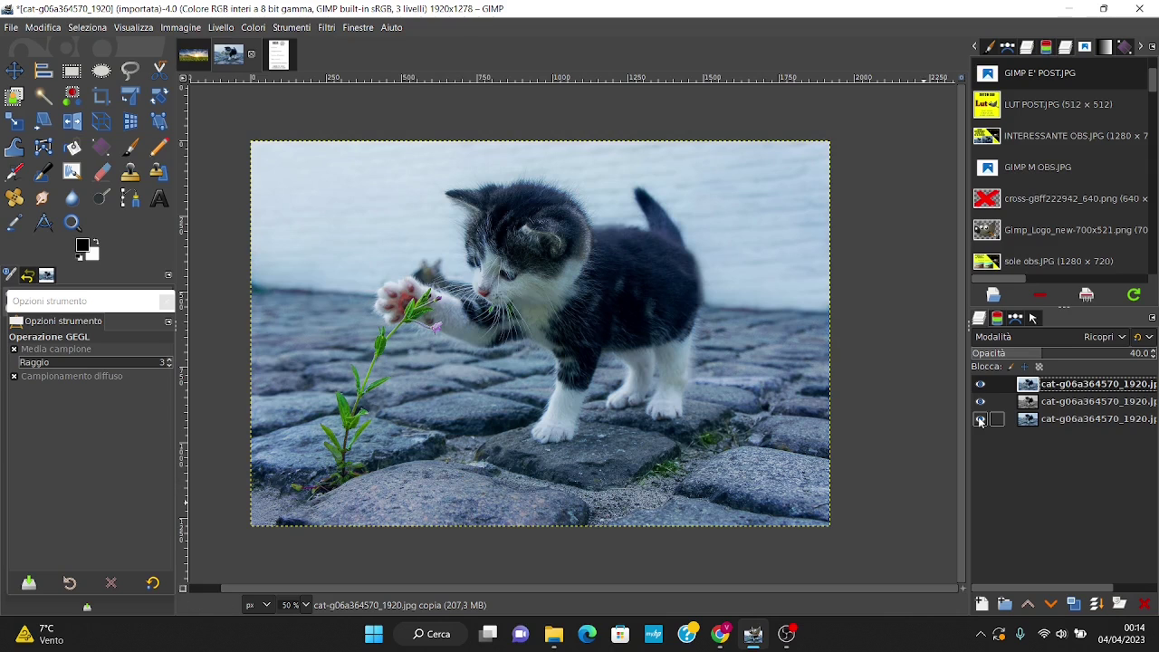
pyautogui.keyDown('shift'); pyautogui.click(978, 419); pyautogui.keyUp('shift')
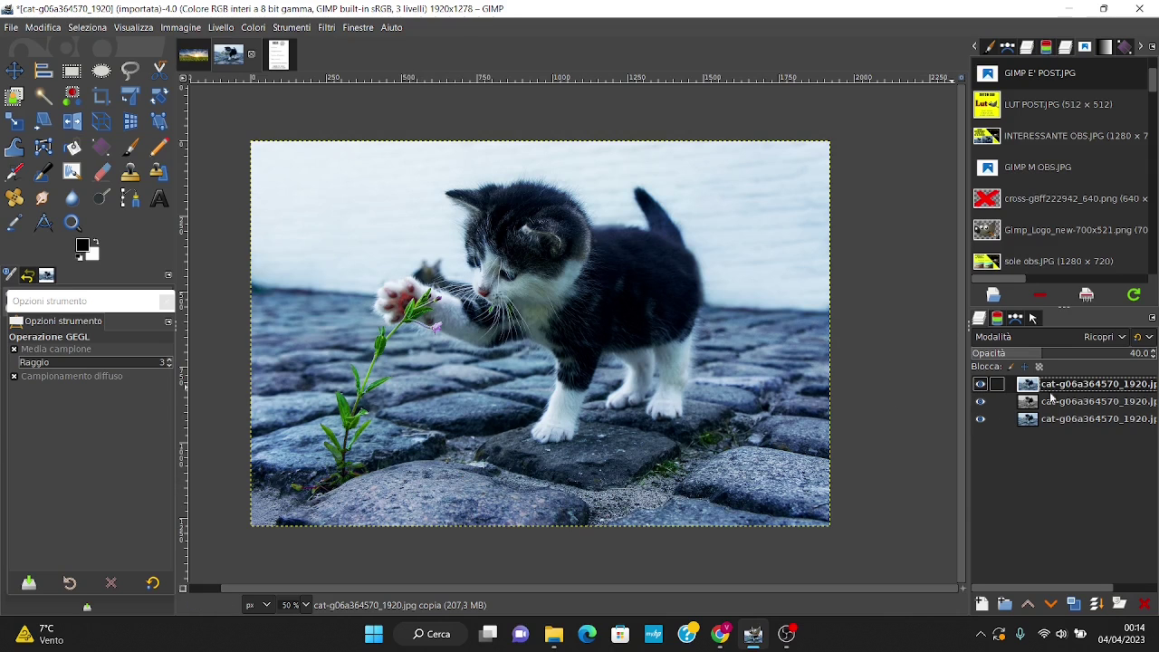
pyautogui.keyDown('shift'); pyautogui.click(978, 420); pyautogui.keyUp('shift')
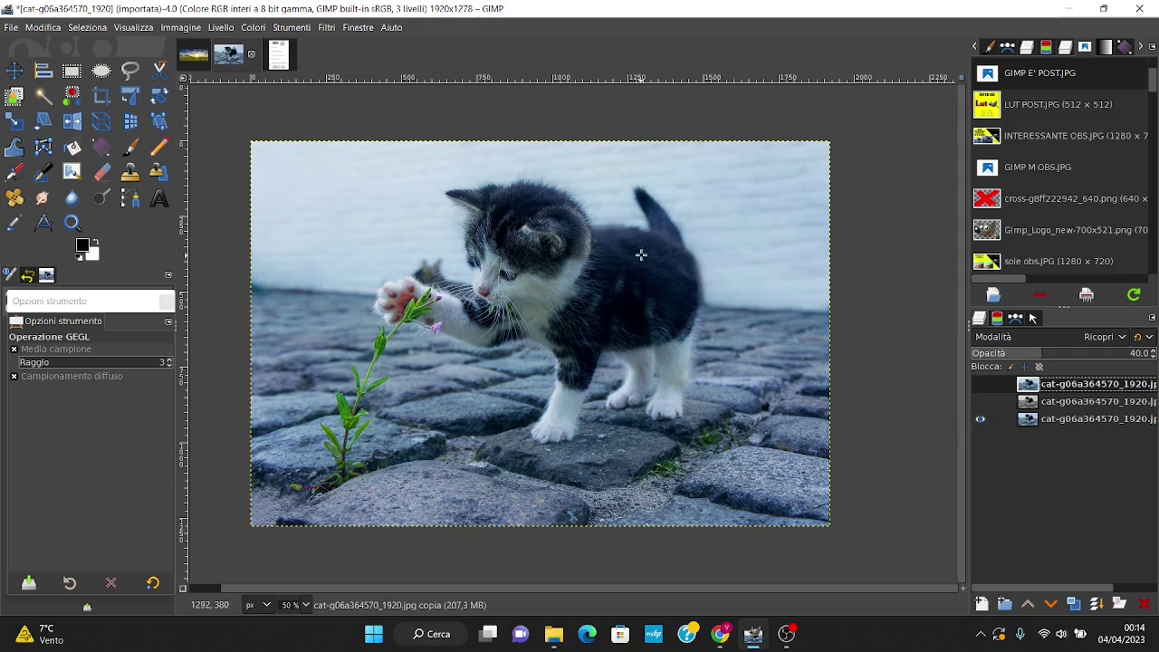
pyautogui.keyDown('shift'); pyautogui.click(978, 419); pyautogui.keyUp('shift')
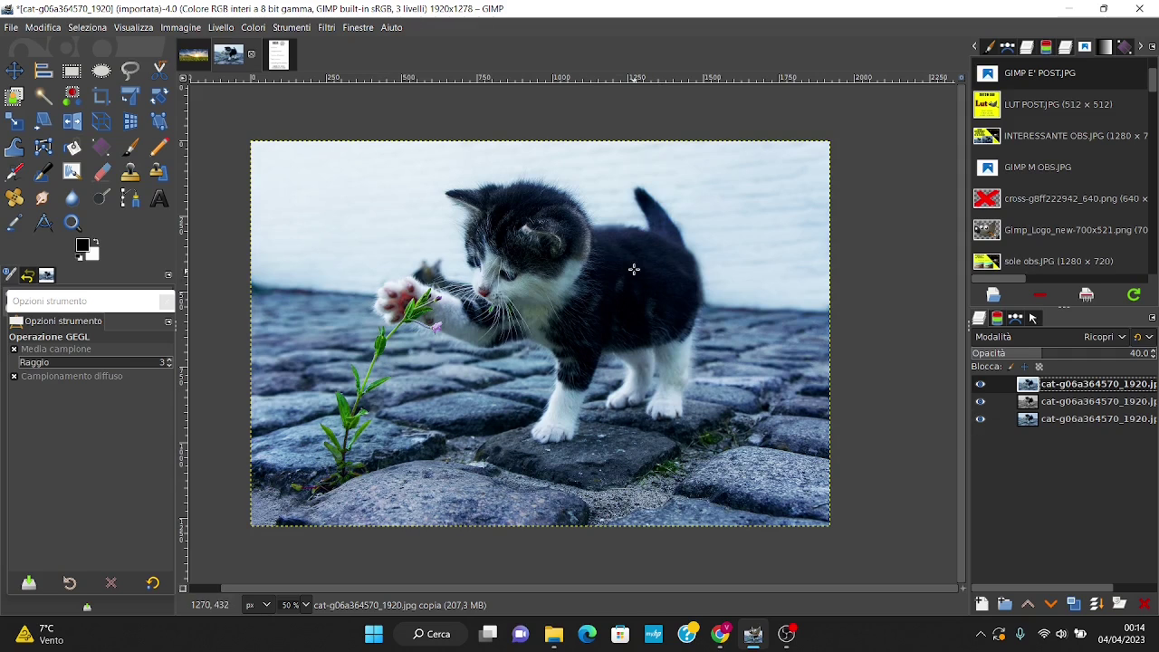
# Step: Add a merged 'Visibile' layer on top and set Dodge/Burn to dodge the midtones
pyautogui.rightClick(1030, 384)
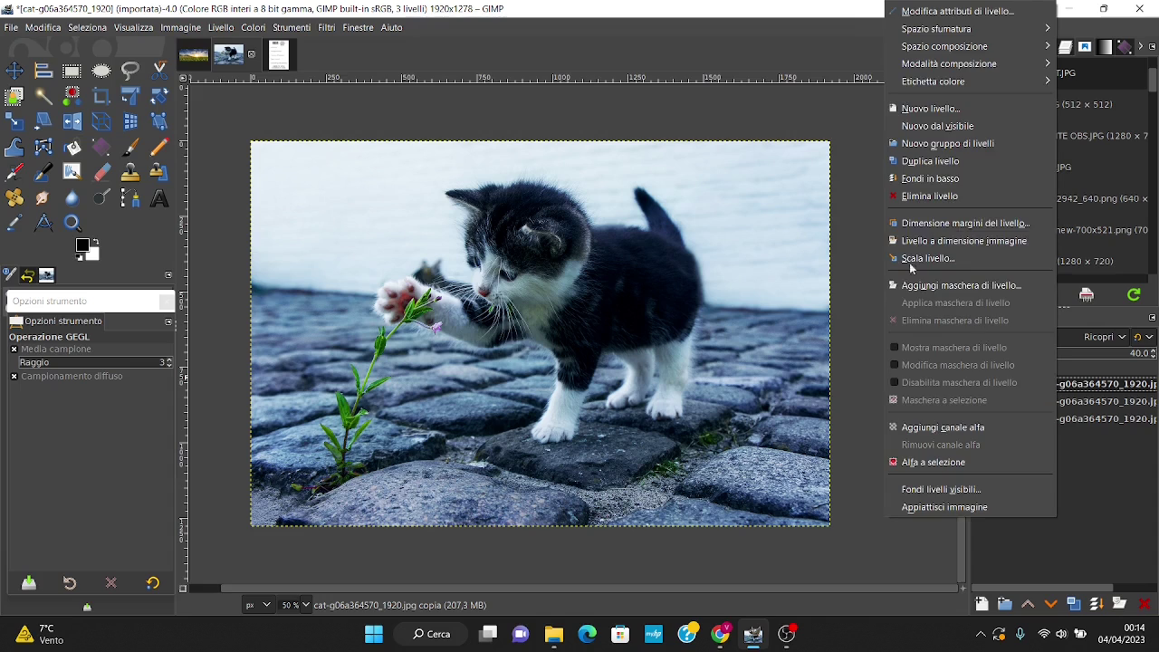
pyautogui.click(937, 126)
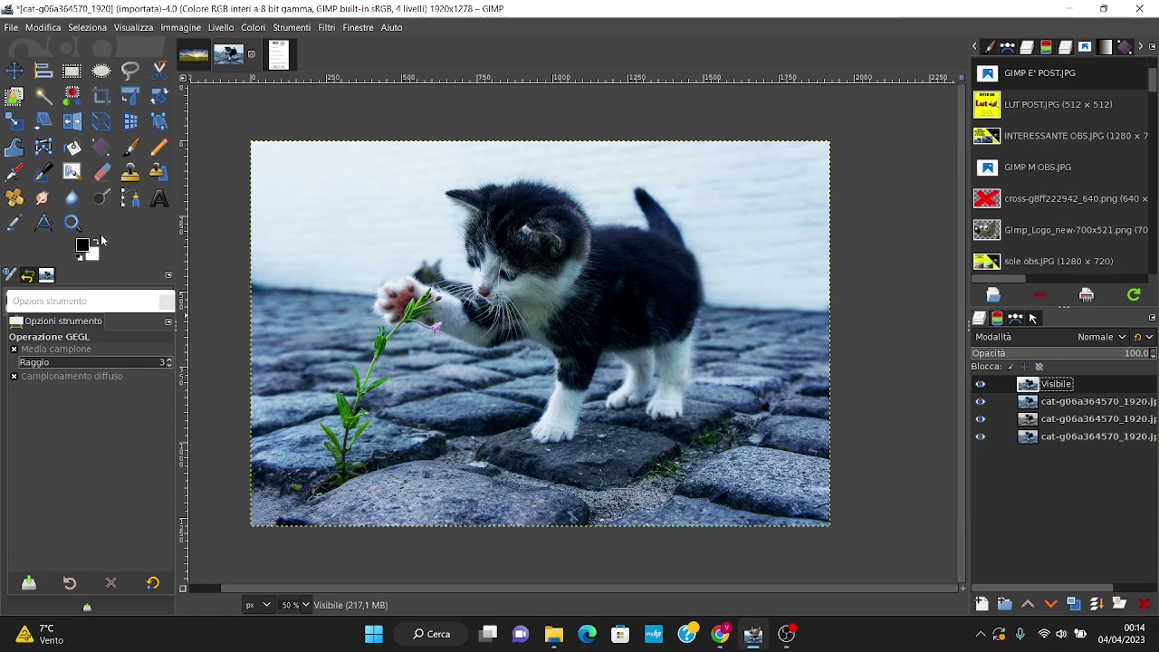
pyautogui.click(101, 198)
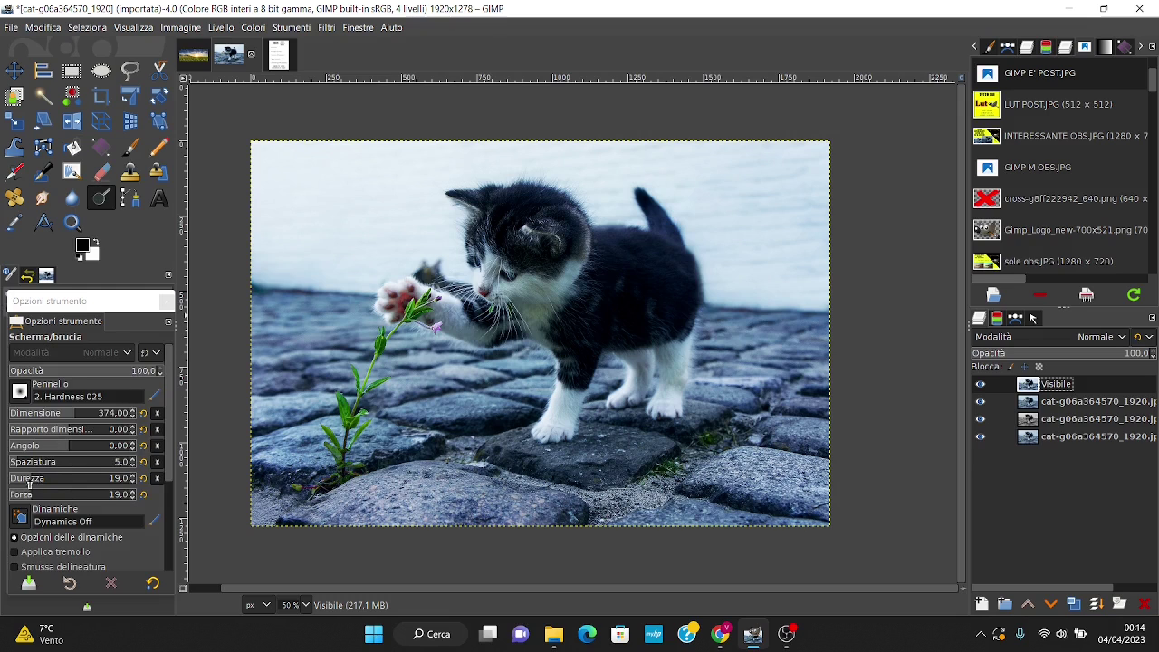
pyautogui.scroll(-2, 136, 480)
pyautogui.scroll(-2, 100, 485)
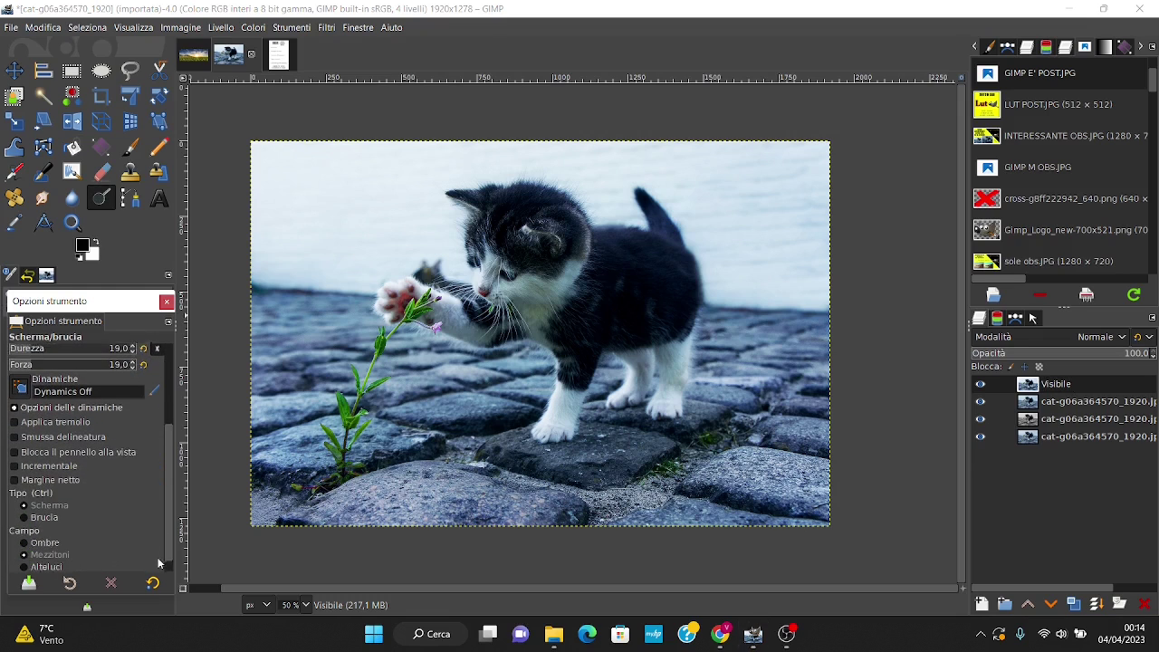
pyautogui.scroll(-2, 63, 489)
pyautogui.click(50, 490)
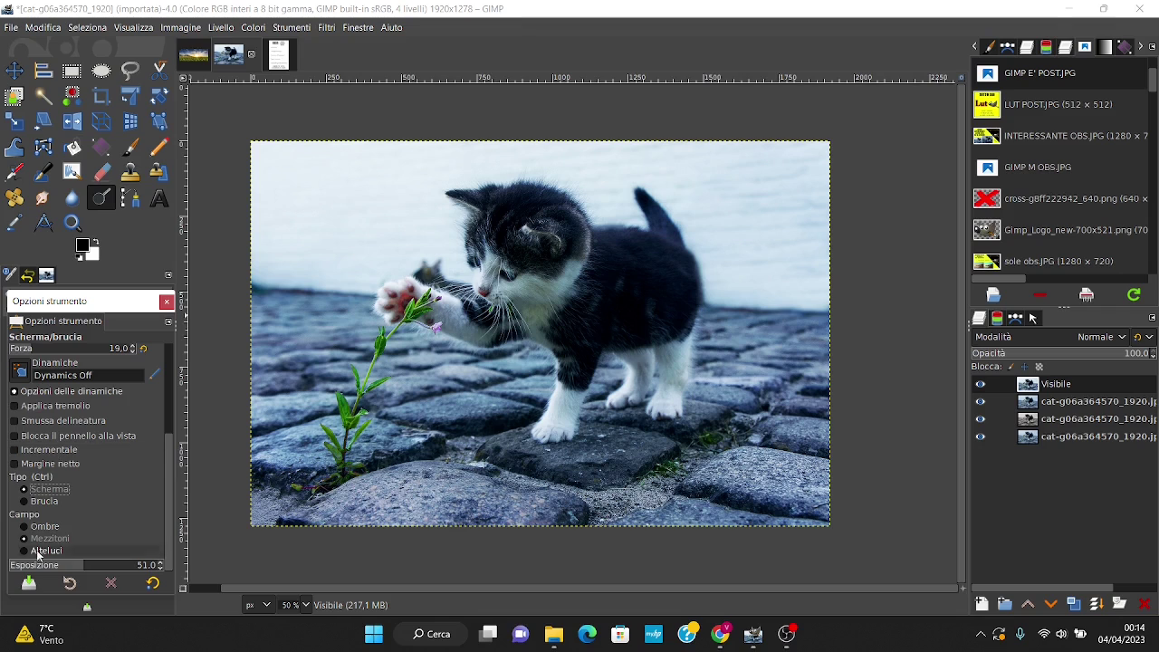
pyautogui.click(47, 537)
pyautogui.scroll(4, 170, 505)
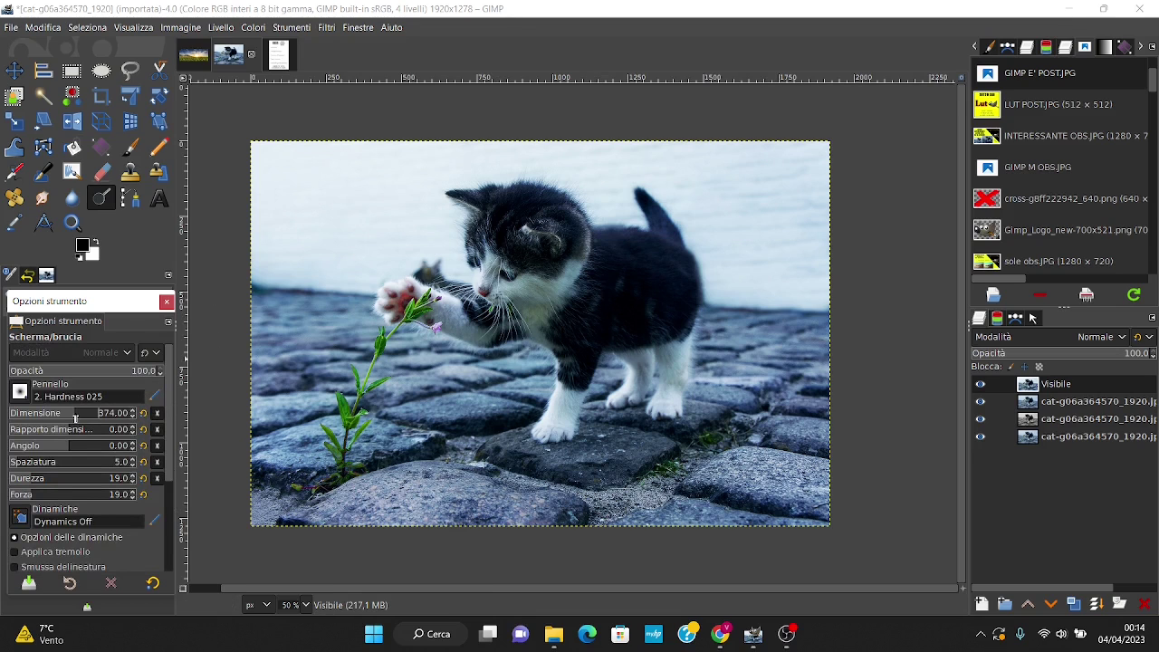
# Step: Dodge the kitten's dark back, body and head fur with a 414-size brush
pyautogui.moveTo(76, 416); pyautogui.dragTo(83, 415)
pyautogui.scroll(1, 647, 312)
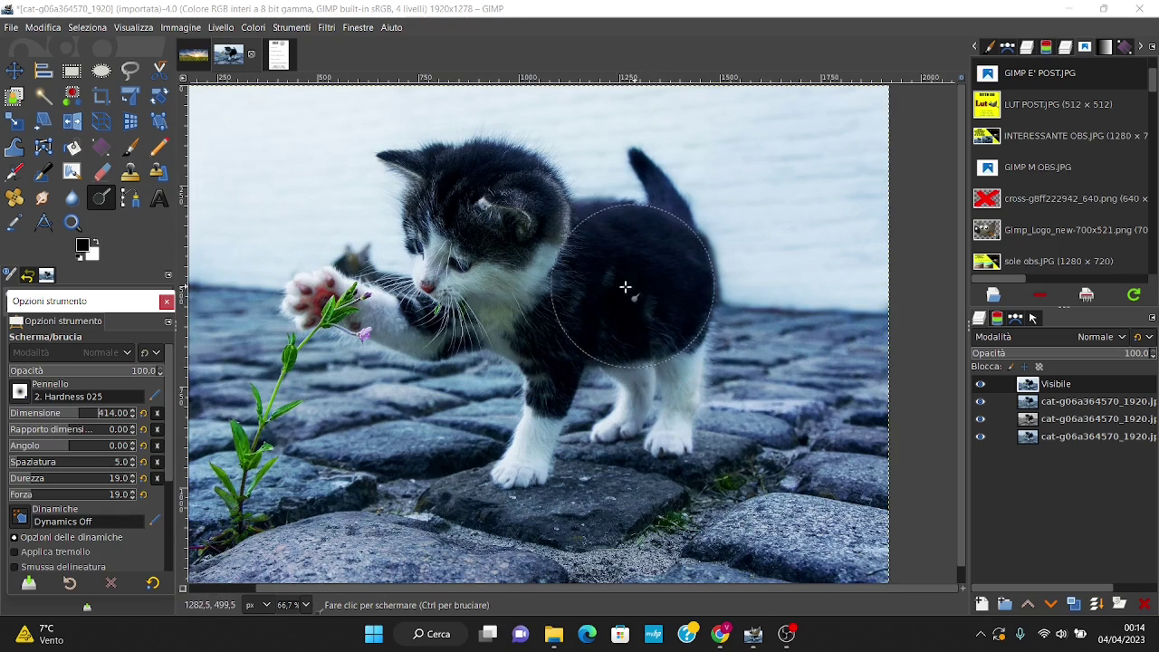
pyautogui.moveTo(625, 287)
pyautogui.mouseDown()
pyautogui.moveTo(489, 182)
pyautogui.moveTo(475, 212)
pyautogui.mouseUp()
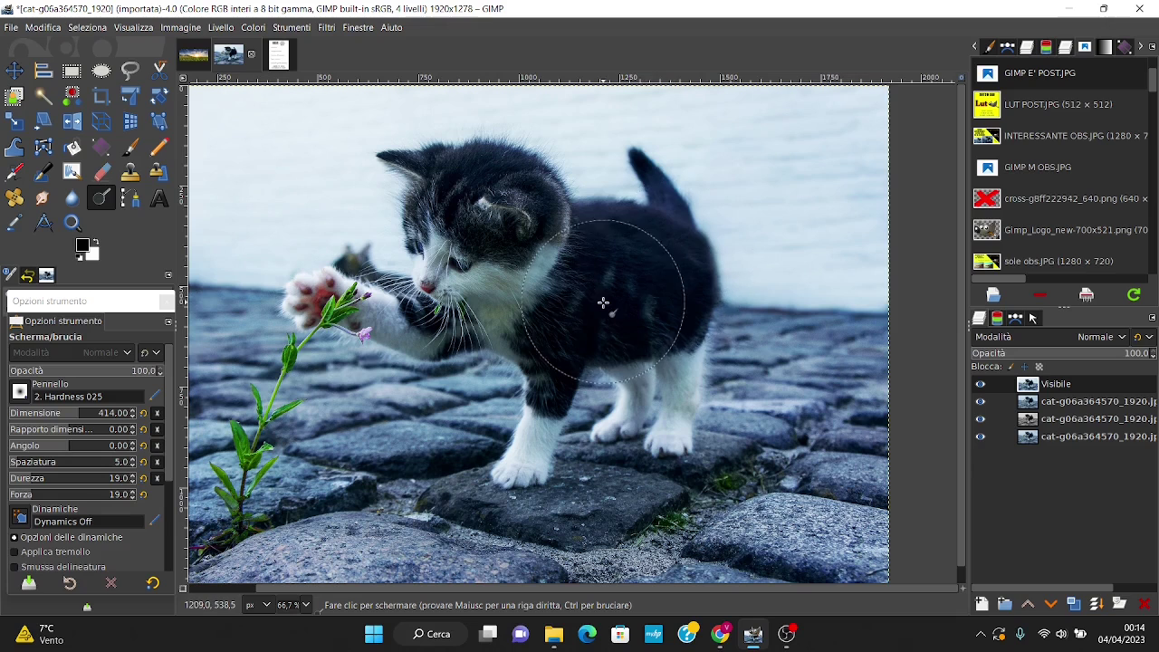
pyautogui.moveTo(603, 302); pyautogui.dragTo(652, 216)
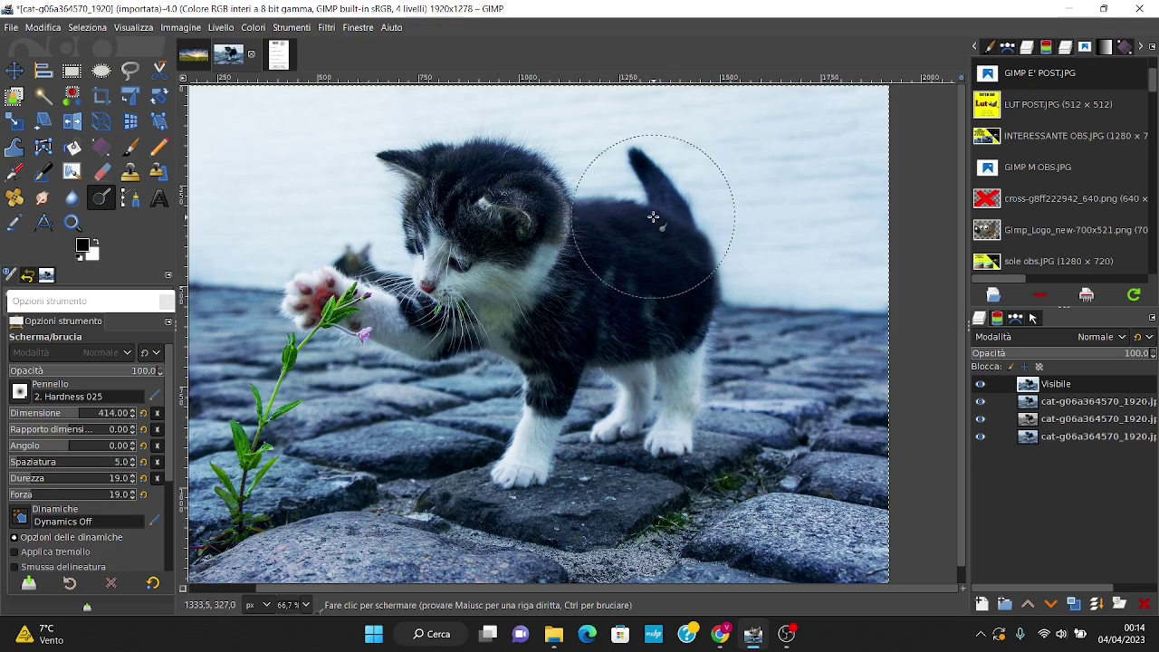
pyautogui.moveTo(652, 217); pyautogui.dragTo(399, 226)
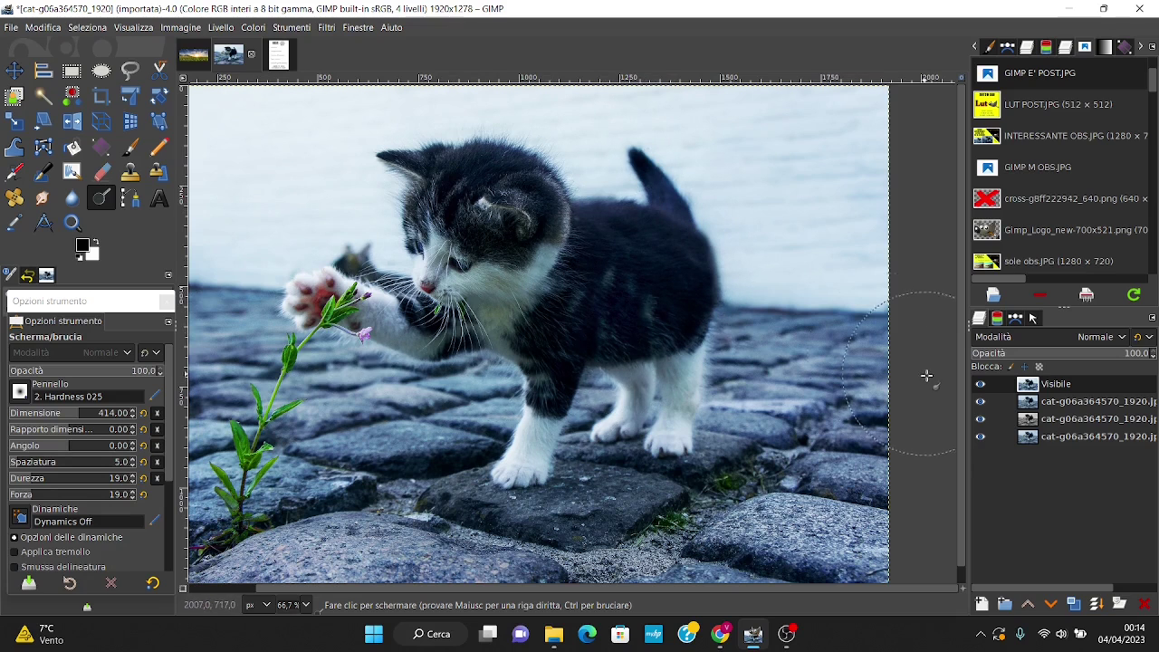
pyautogui.press('-')
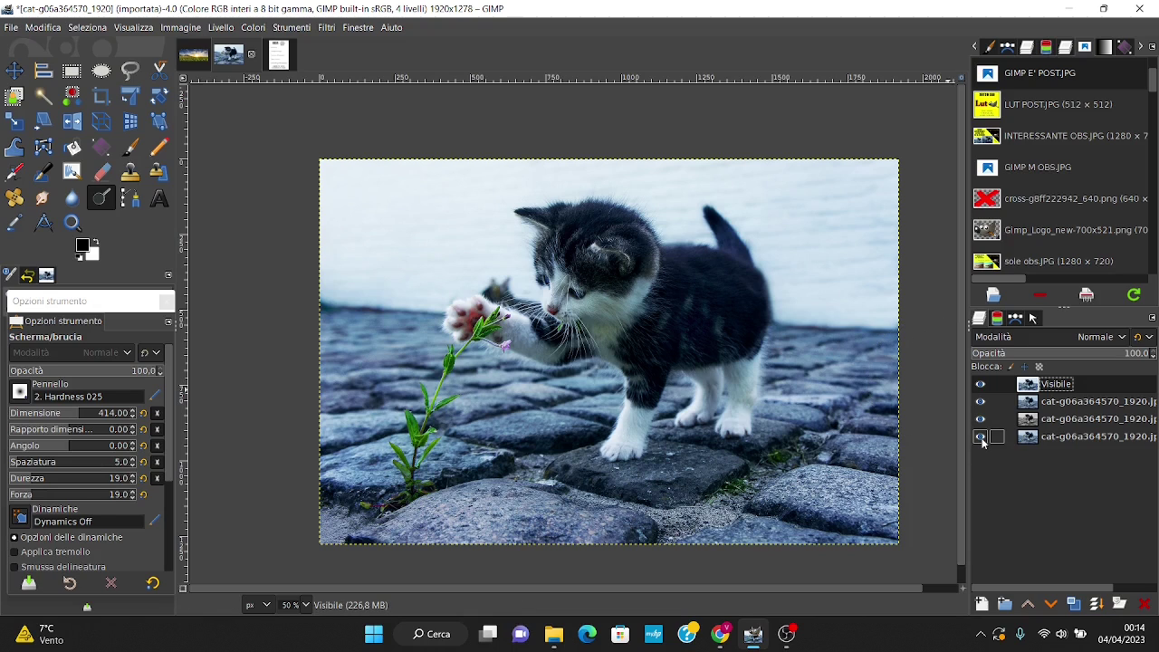
pyautogui.keyDown('shift'); pyautogui.click(979, 437); pyautogui.keyUp('shift')
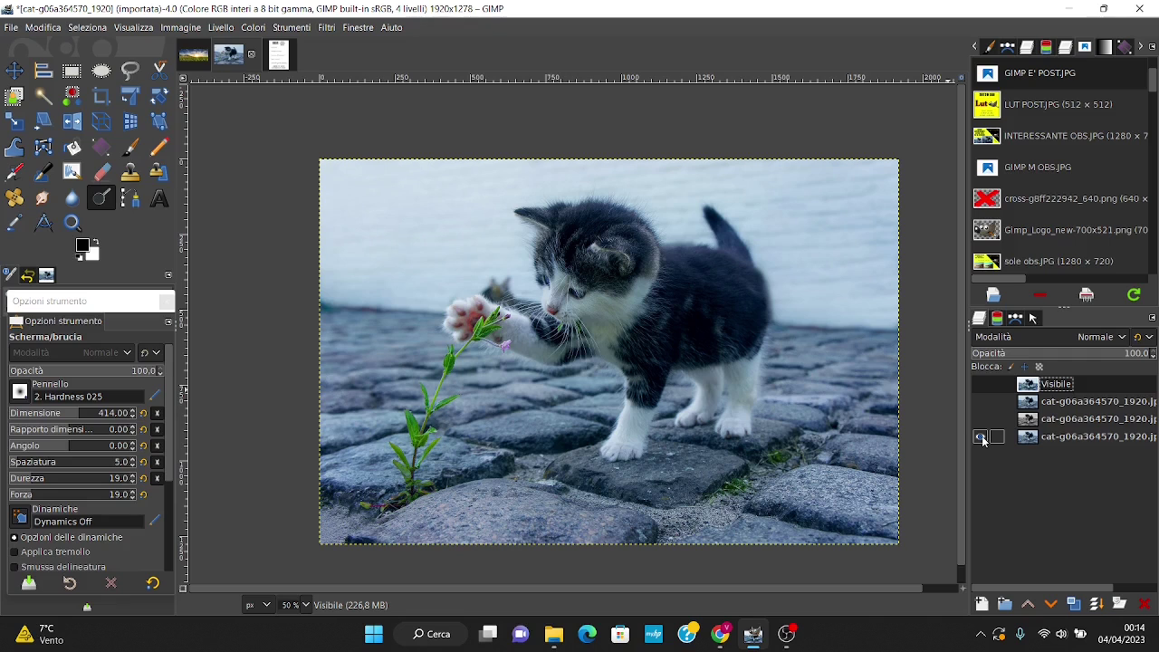
pyautogui.keyDown('shift'); pyautogui.click(980, 437); pyautogui.keyUp('shift')
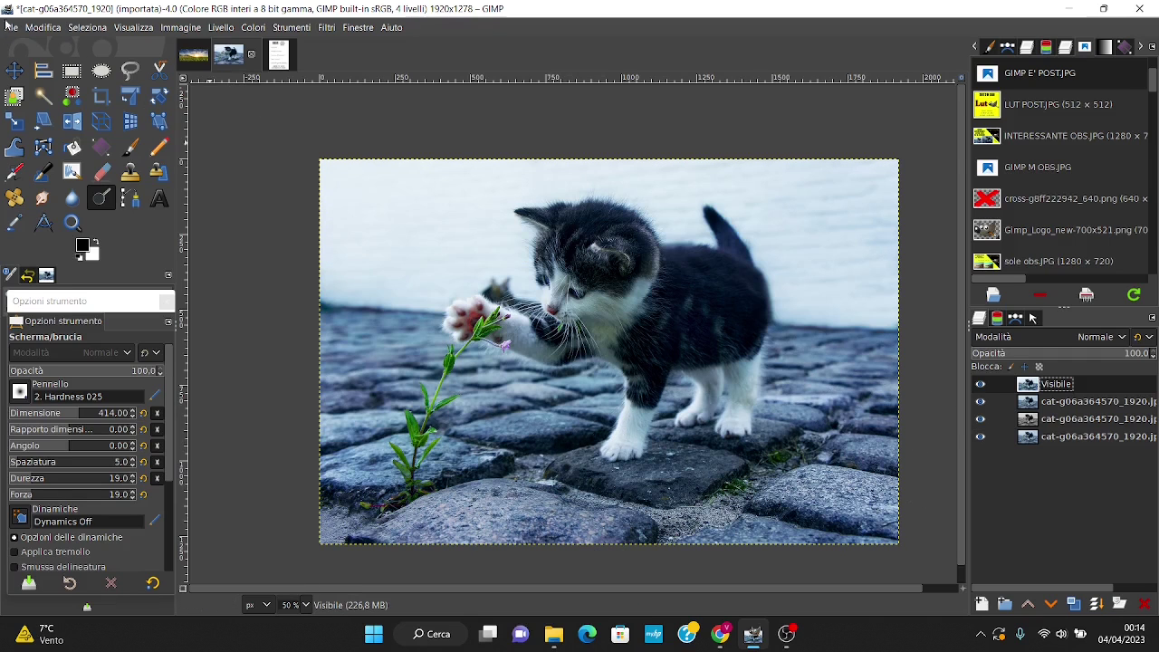
pyautogui.click(15, 78)
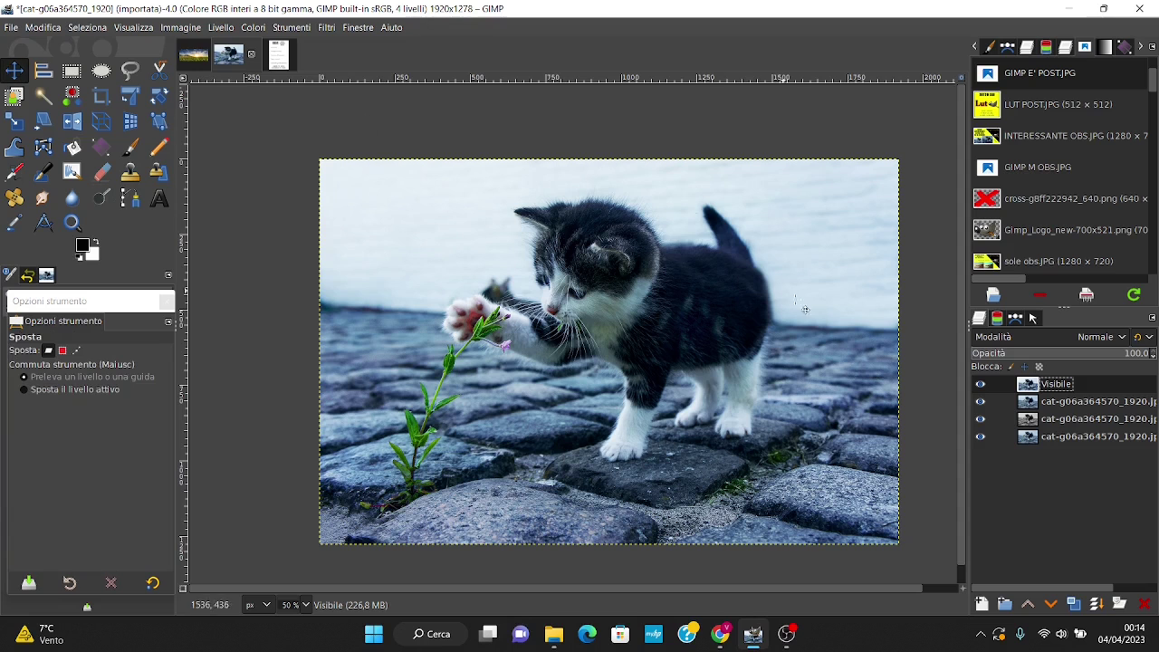
pyautogui.keyDown('shift'); pyautogui.click(979, 437); pyautogui.keyUp('shift')
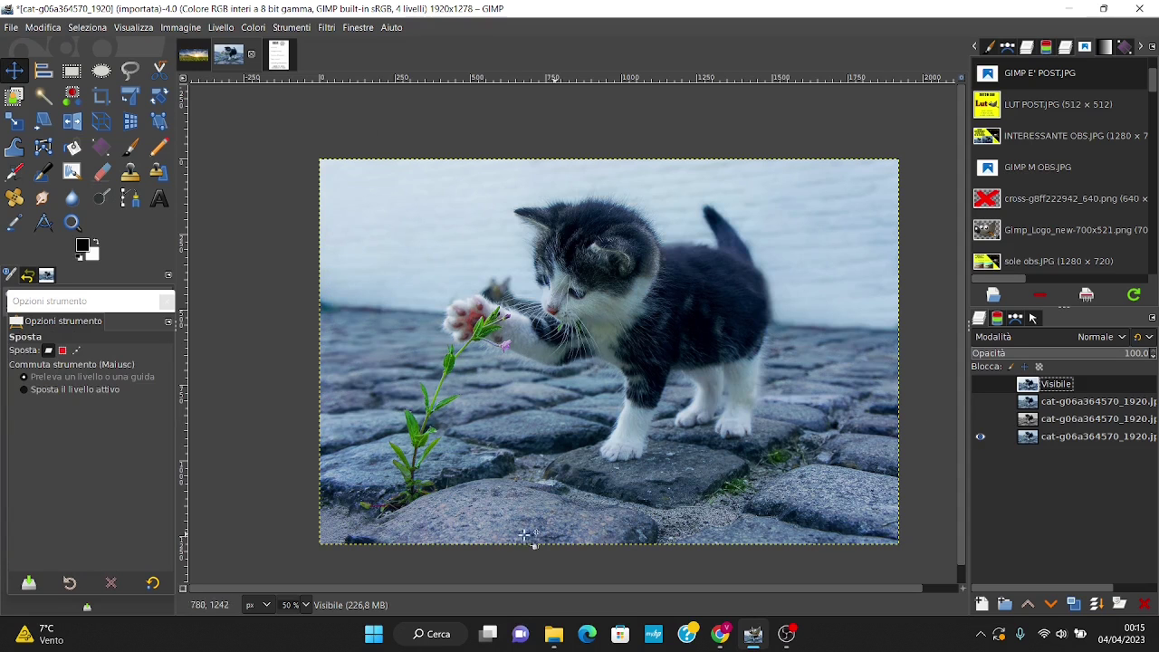
pyautogui.press('1')
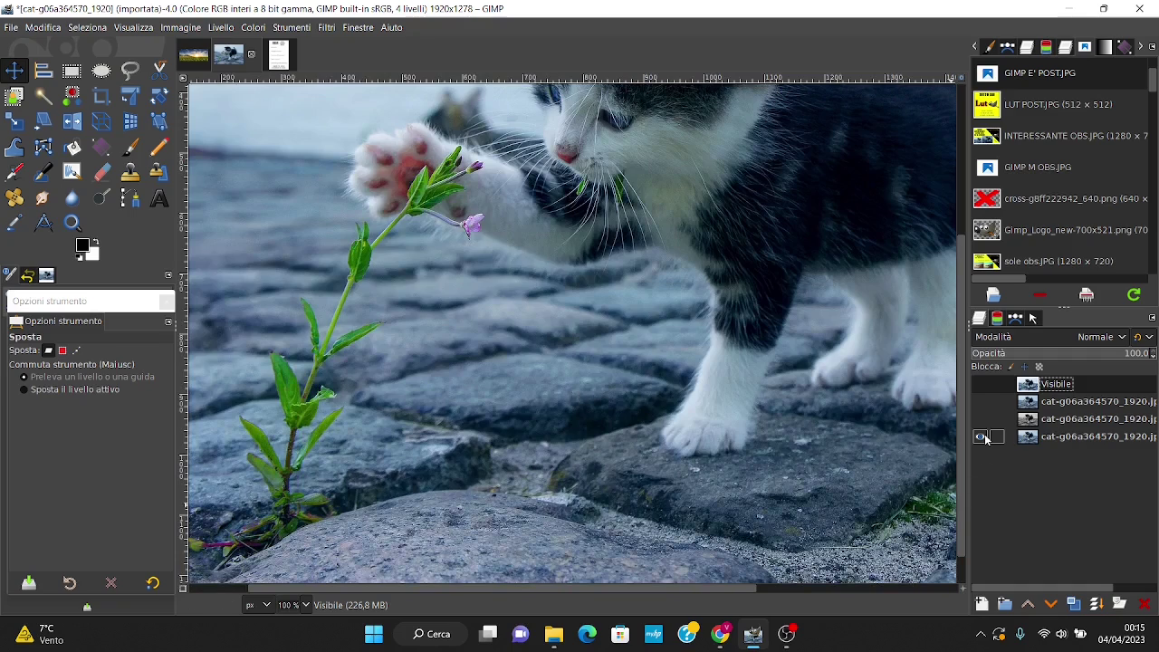
pyautogui.keyDown('shift'); pyautogui.click(979, 438); pyautogui.keyUp('shift')
pyautogui.keyDown('shift'); pyautogui.click(979, 437); pyautogui.keyUp('shift')
pyautogui.keyDown('shift'); pyautogui.click(980, 437); pyautogui.keyUp('shift')
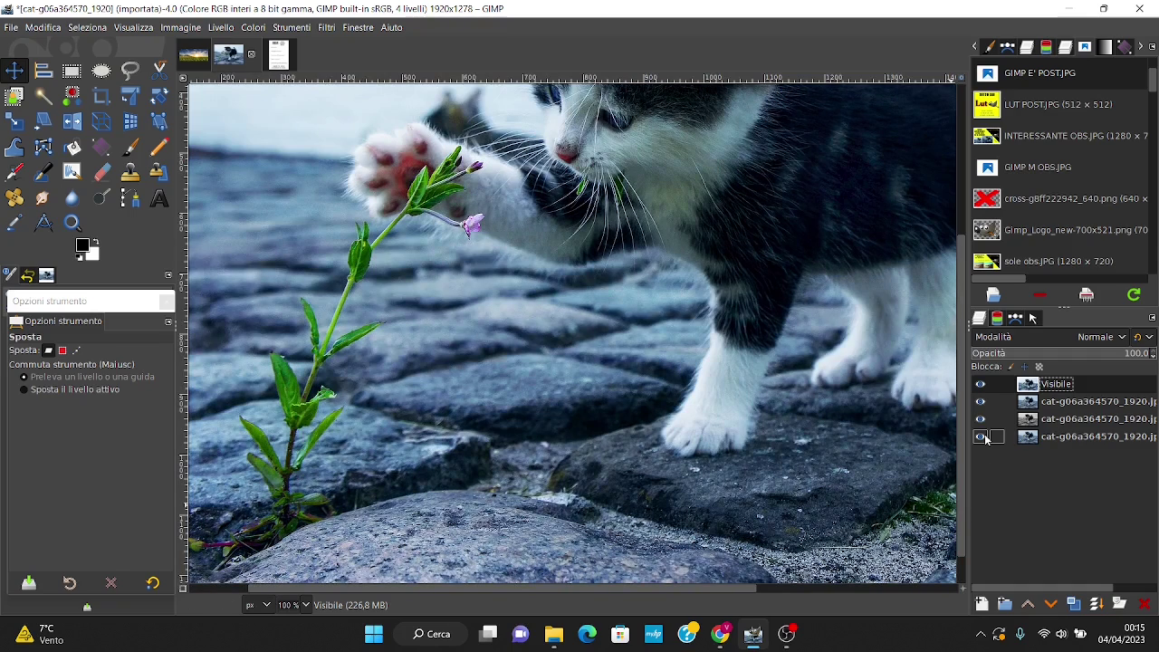
pyautogui.scroll(2, 841, 310)
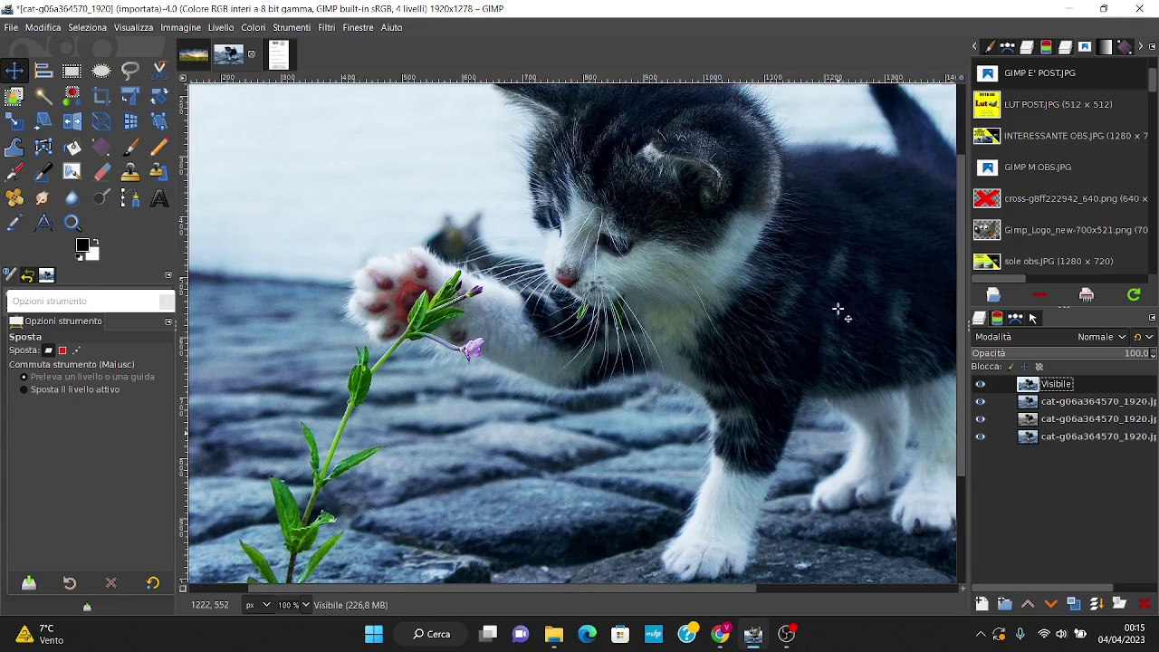
pyautogui.scroll(-1, 796, 321)
pyautogui.keyDown('shift'); pyautogui.click(979, 437); pyautogui.keyUp('shift')
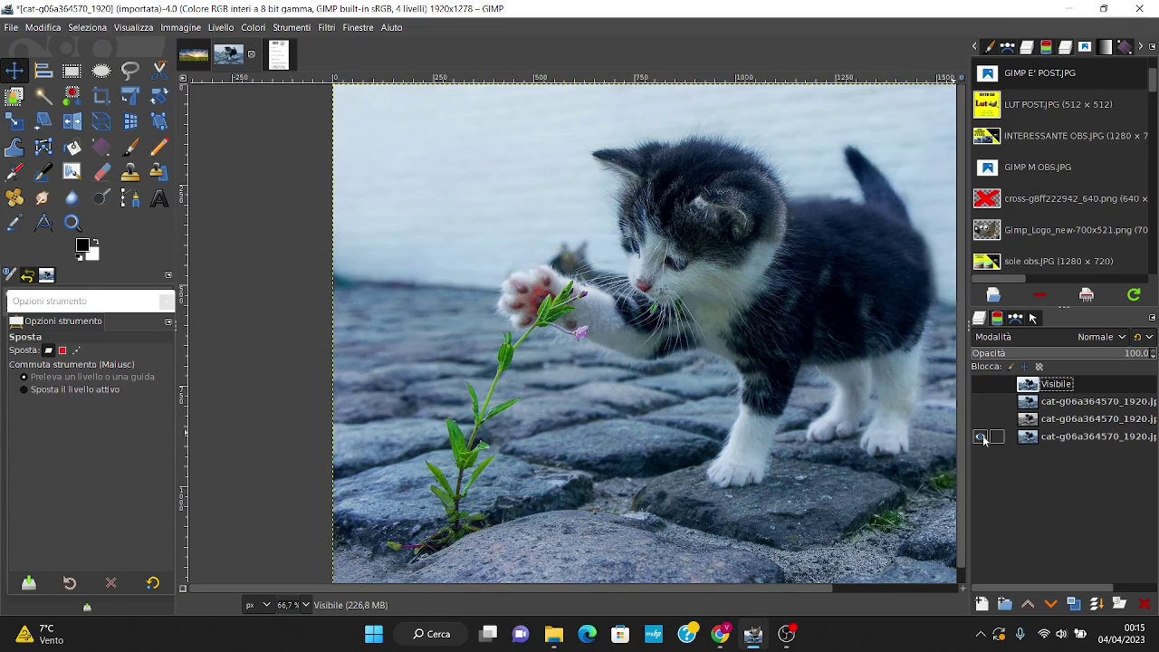